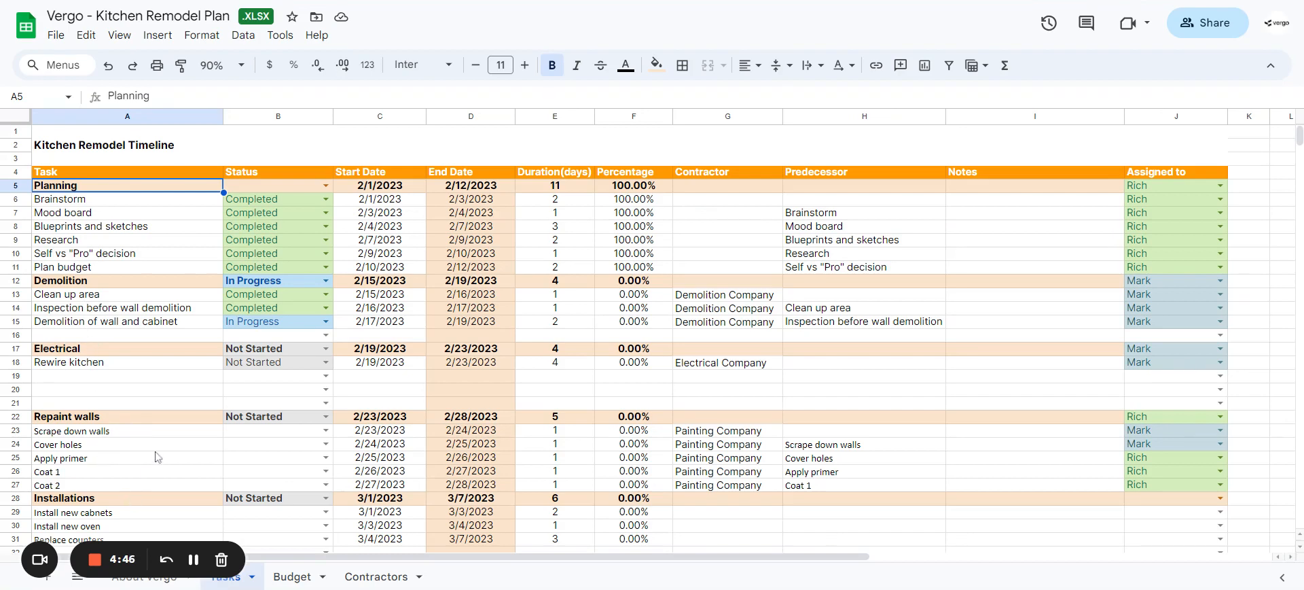
pyautogui.scroll(-4, 156, 457)
pyautogui.scroll(2, 154, 452)
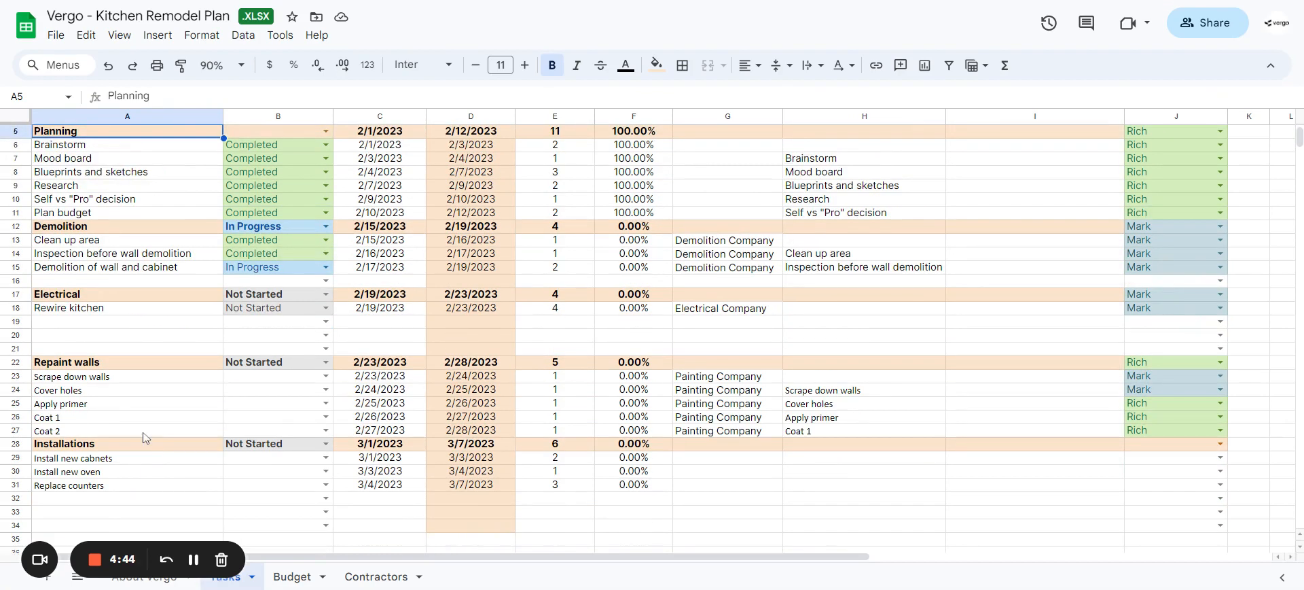
pyautogui.scroll(2, 85, 207)
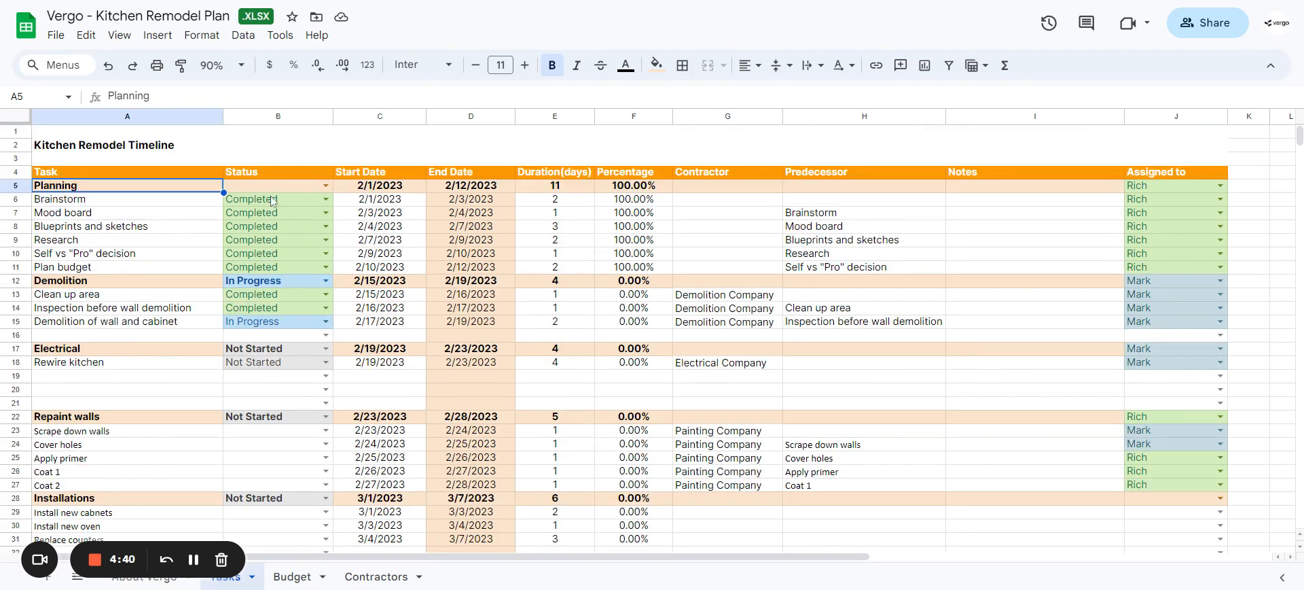
# Step: Review the colour of the Not Started item in the Status dropdown rule and apply the rule to all matching dropdowns
pyautogui.click(326, 201)
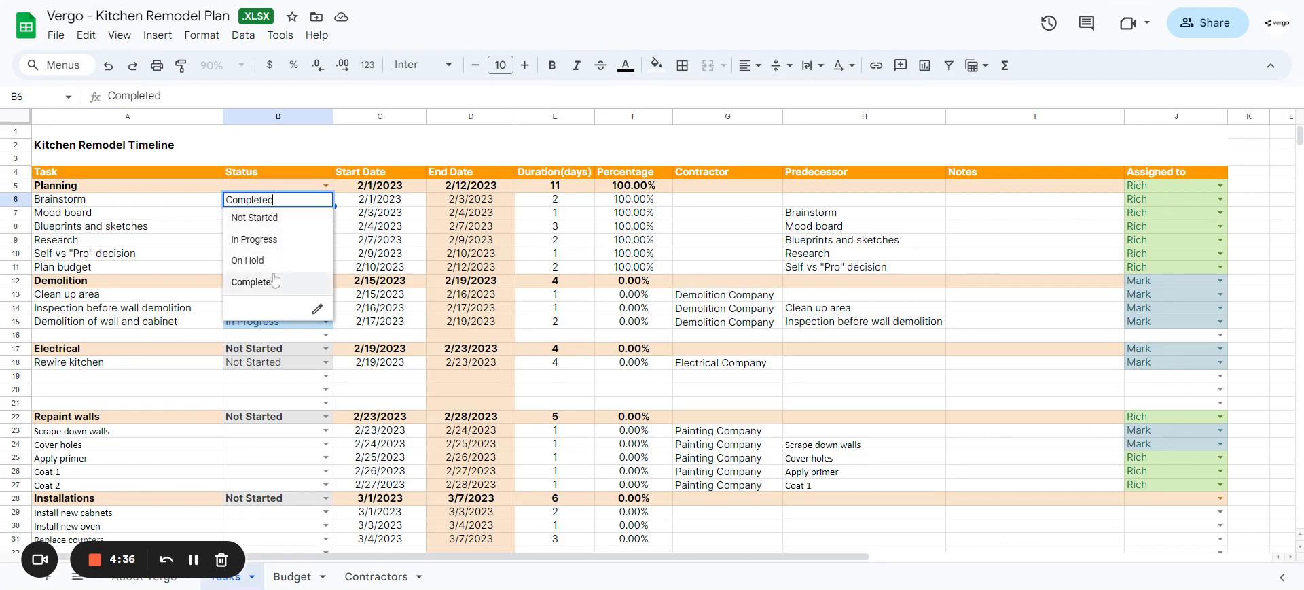
pyautogui.click(317, 310)
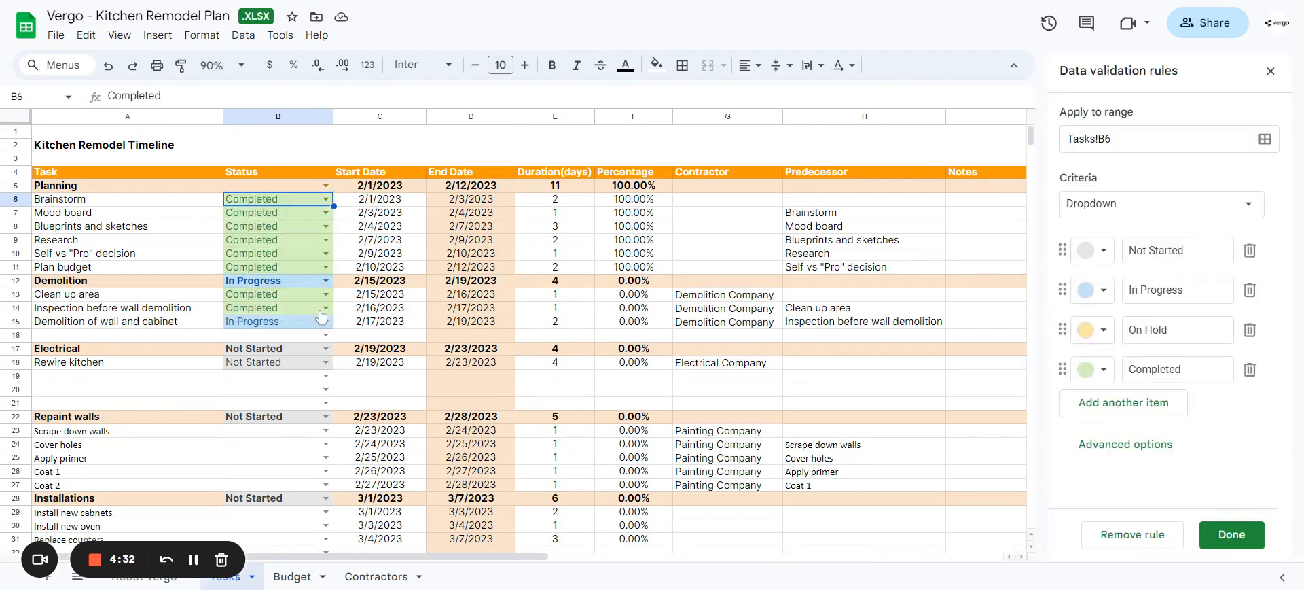
pyautogui.click(1094, 252)
pyautogui.click(1169, 307)
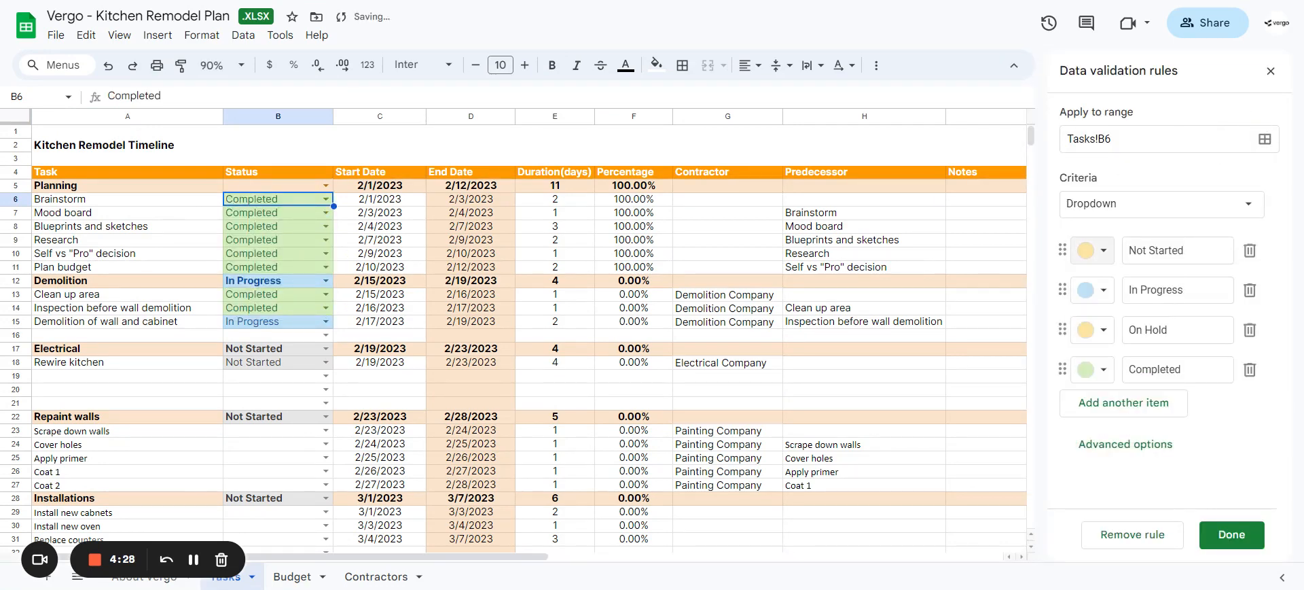
pyautogui.click(1093, 250)
pyautogui.click(1087, 305)
pyautogui.click(1243, 539)
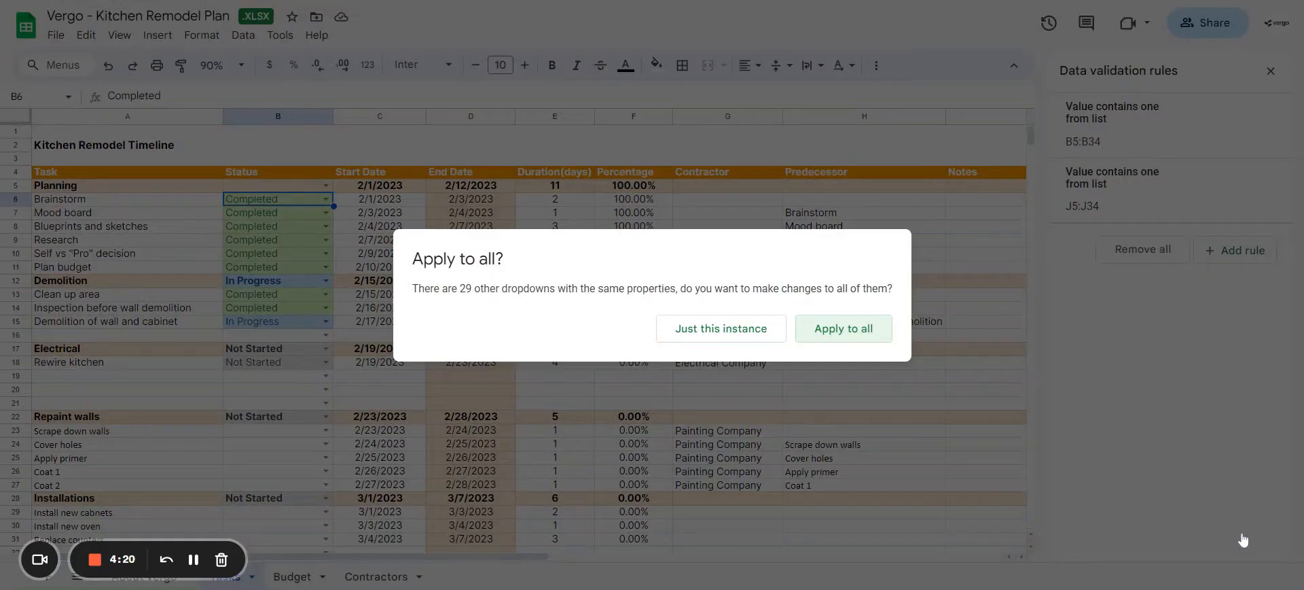
pyautogui.click(843, 329)
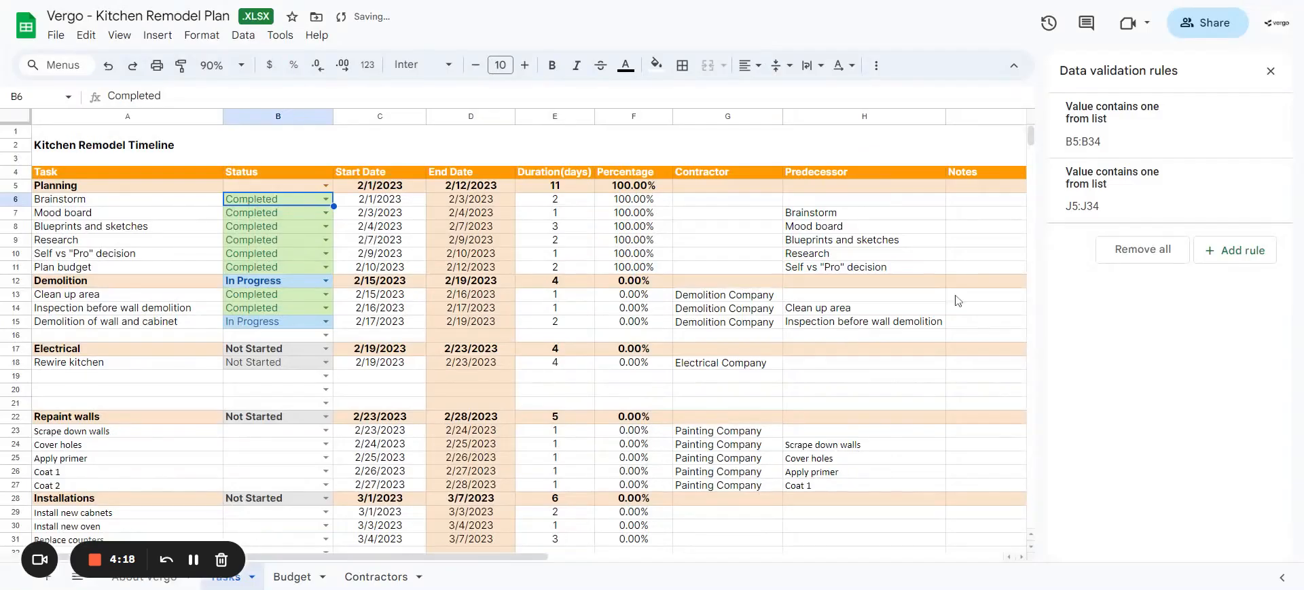
pyautogui.click(1271, 72)
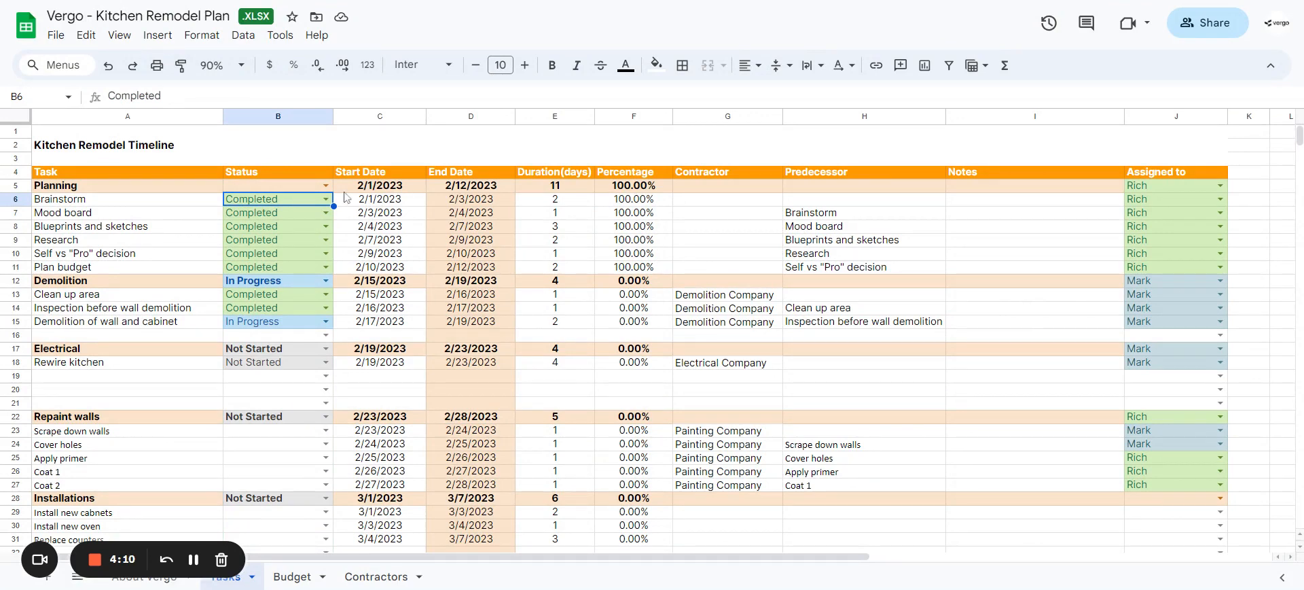
# Step: Examine how the Planning row's start date, end date, duration and percentage are calculated compared with its task rows
pyautogui.click(395, 202)
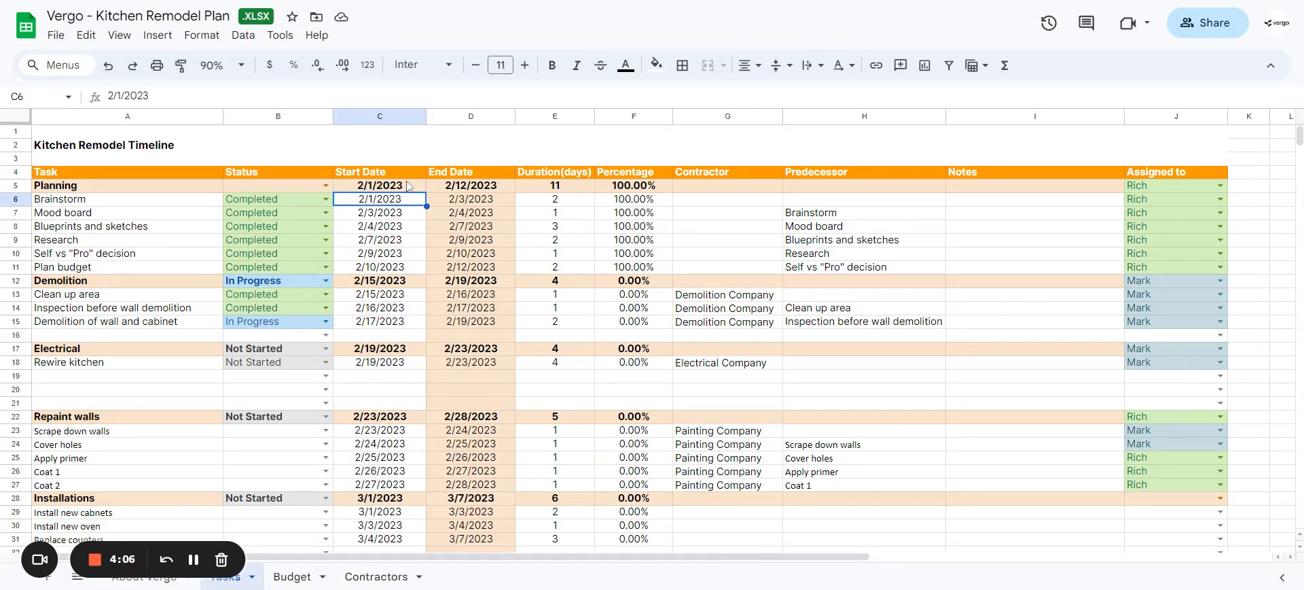
pyautogui.click(401, 188)
pyautogui.click(496, 192)
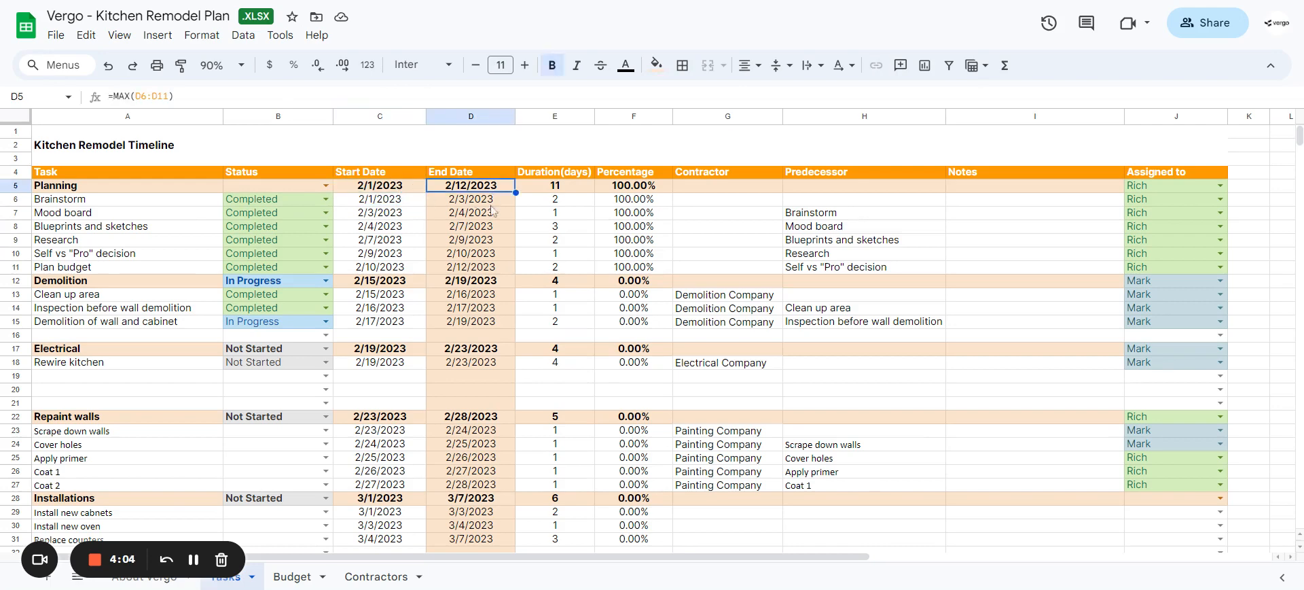
pyautogui.click(493, 210)
pyautogui.click(490, 238)
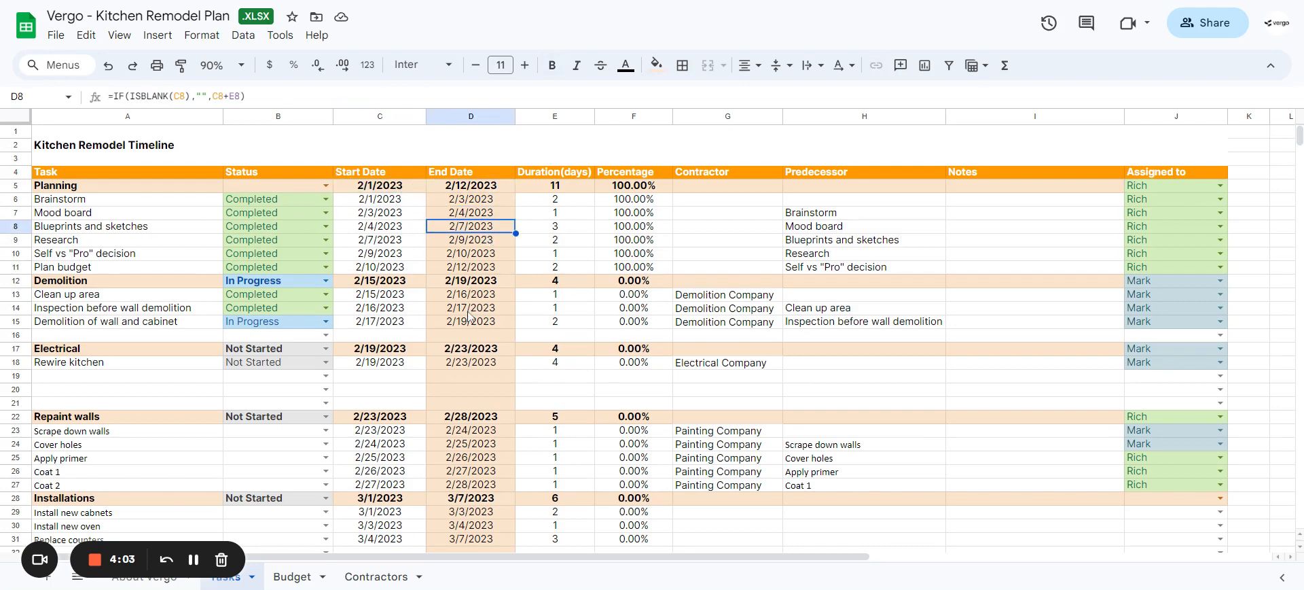
pyautogui.click(413, 189)
pyautogui.click(479, 189)
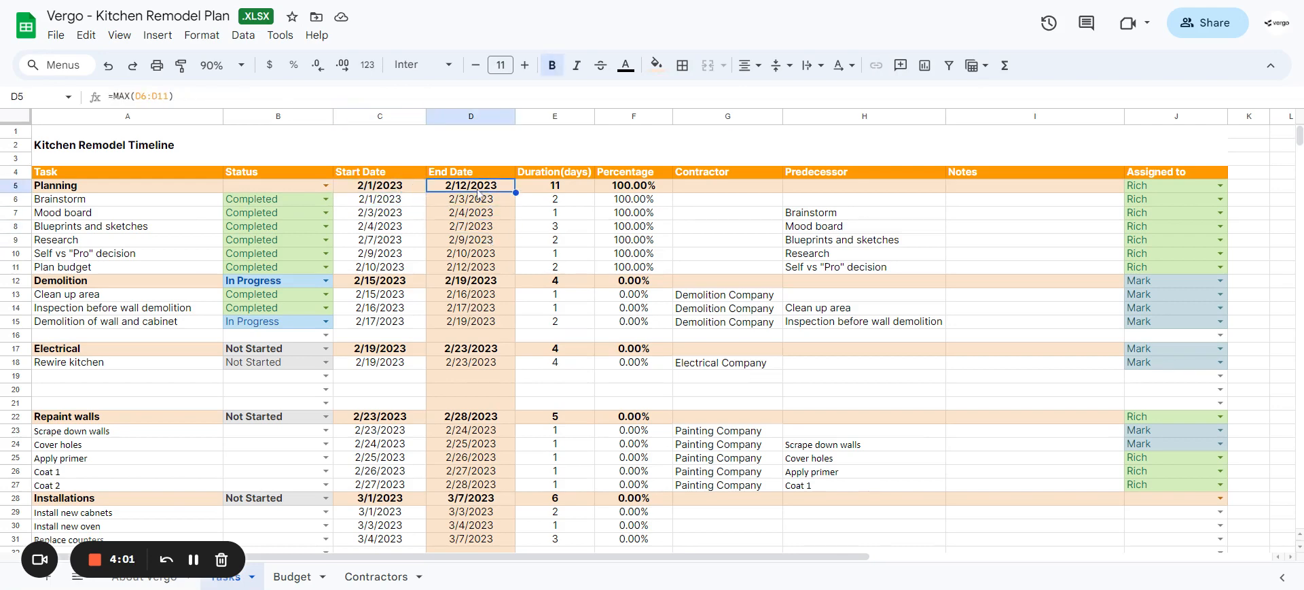
pyautogui.click(559, 188)
pyautogui.click(634, 189)
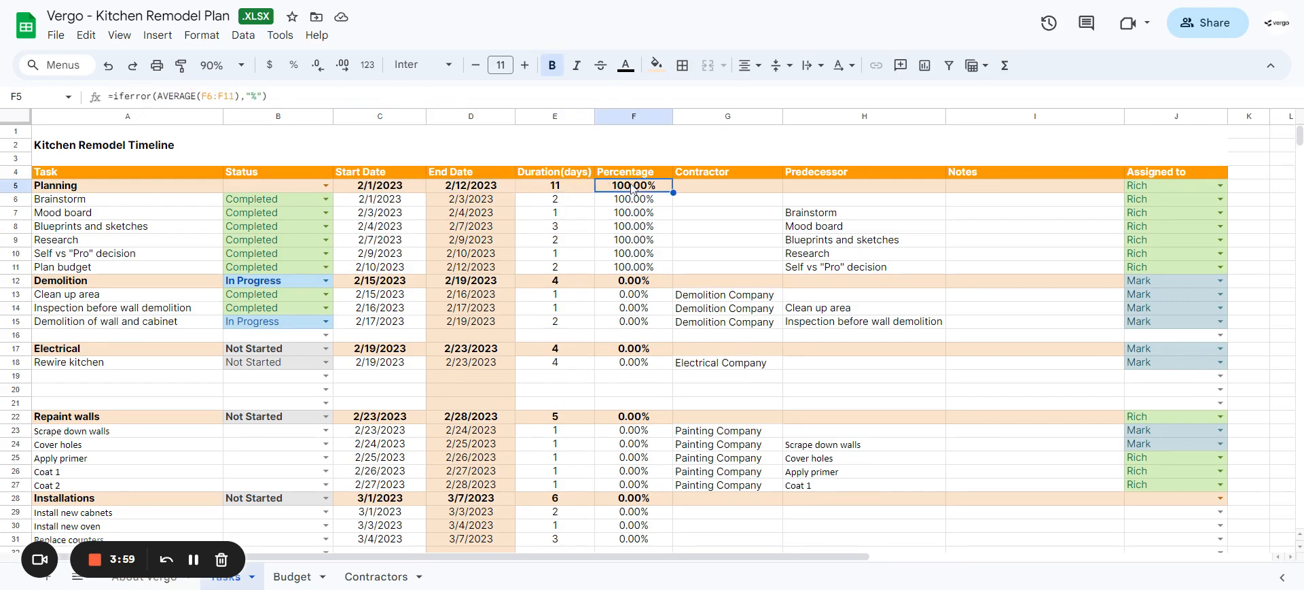
pyautogui.click(378, 189)
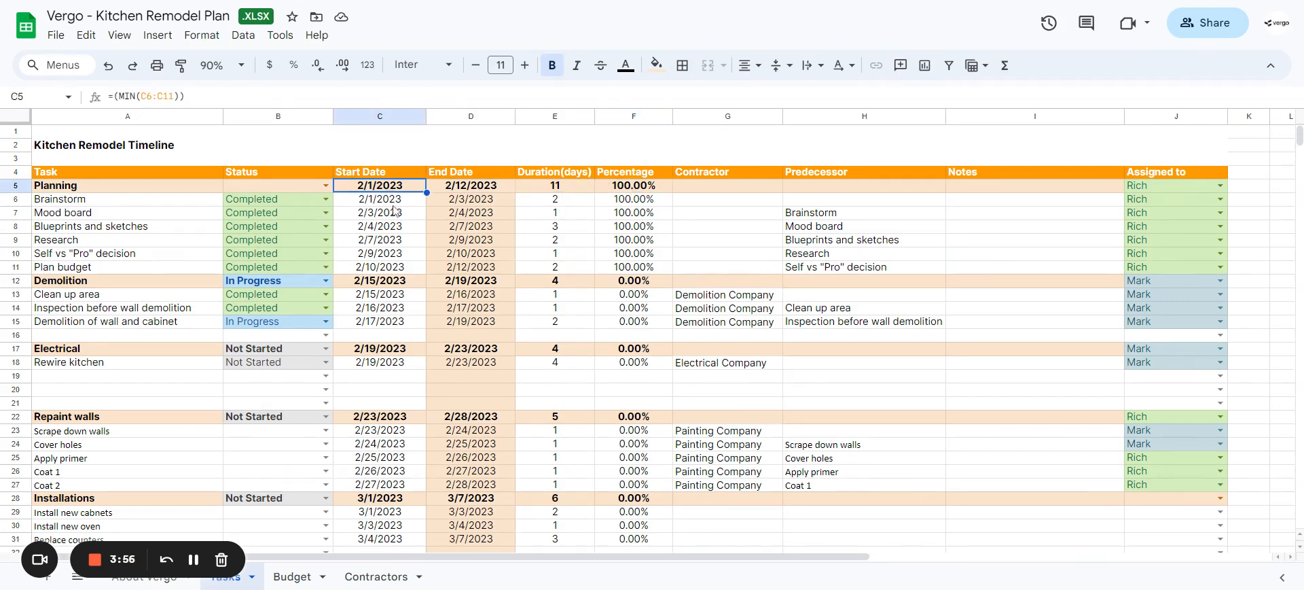
# Step: Set the Brainstorm task's start date to 2/2/2023
pyautogui.press('Down')
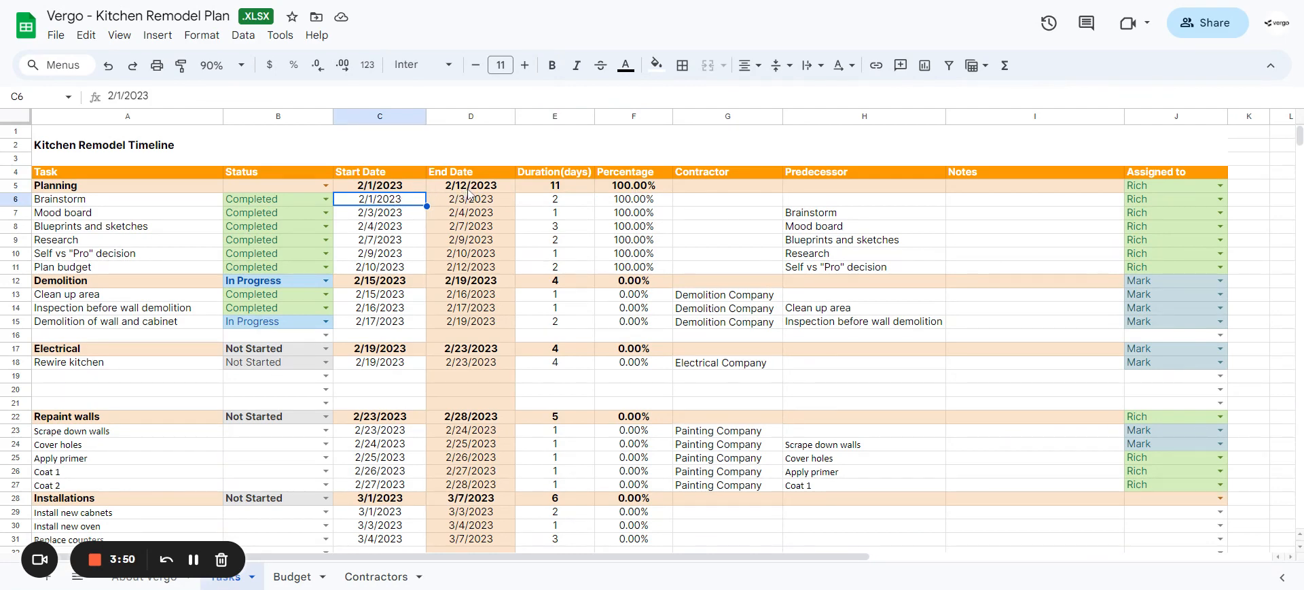
pyautogui.click(557, 204)
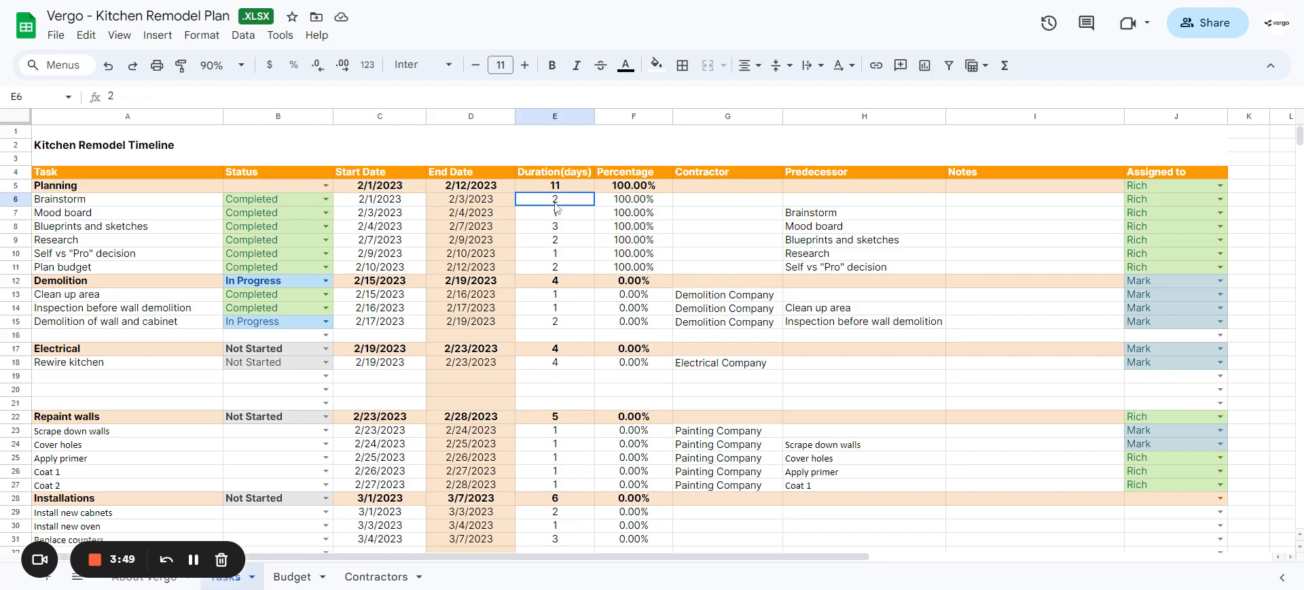
pyautogui.click(404, 205)
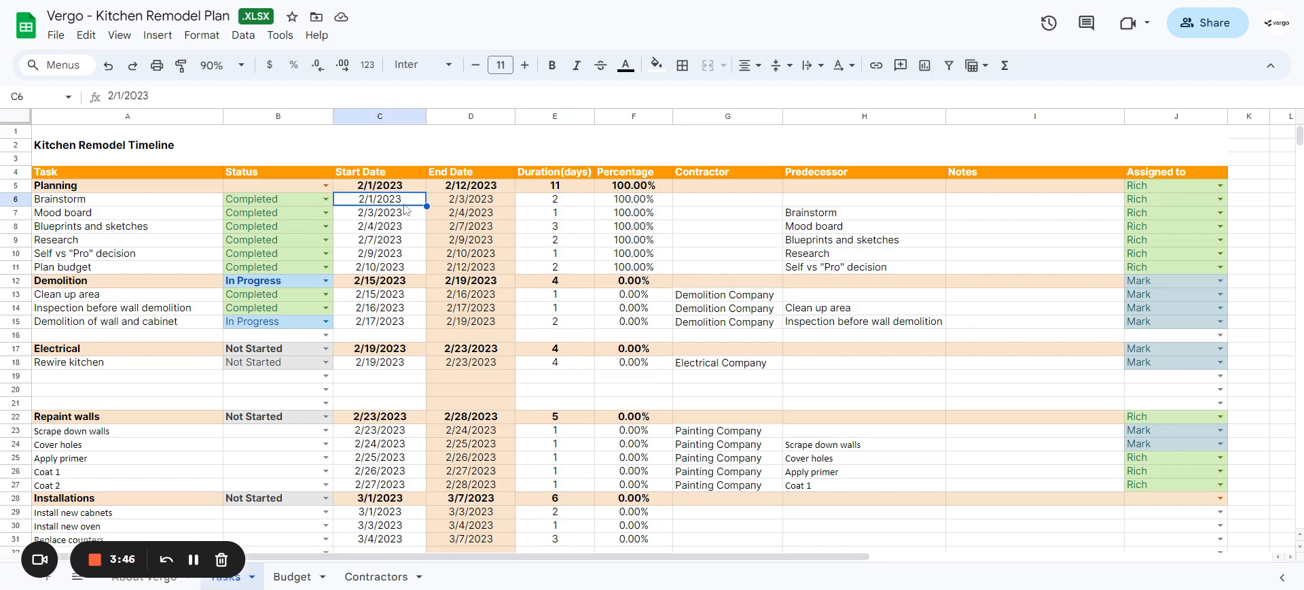
pyautogui.write('2/2/2023')
pyautogui.press('Return')
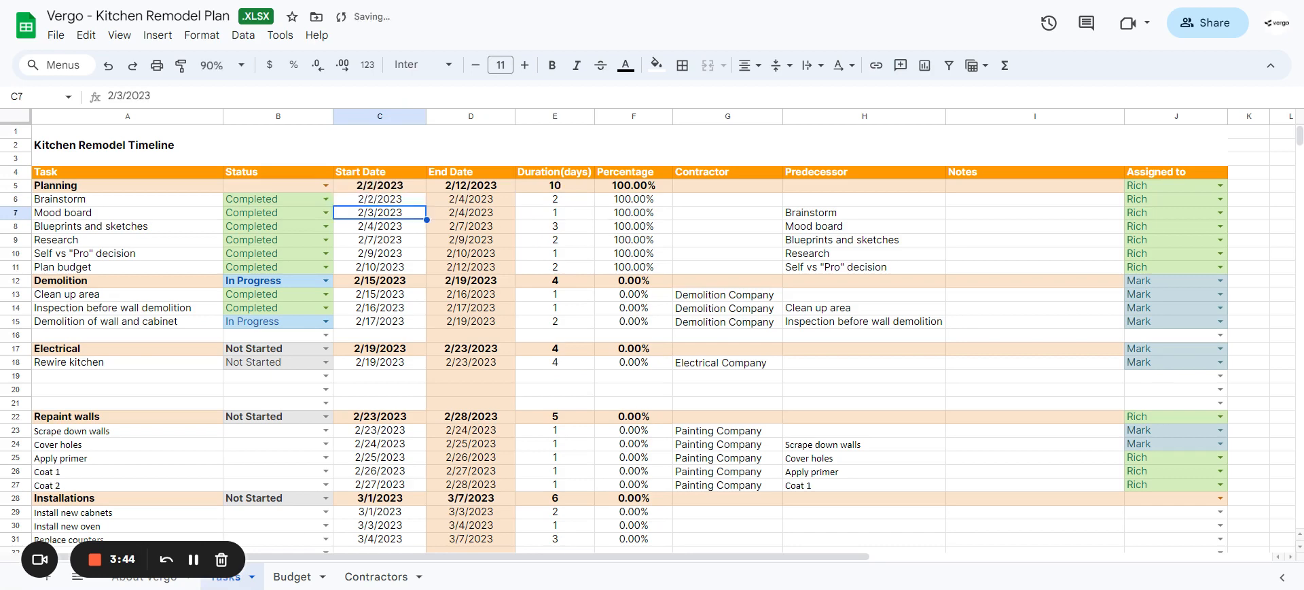
# Step: Set the Brainstorm task's duration to 3 days
pyautogui.press('Up')
pyautogui.press('Up')
pyautogui.press('Down')
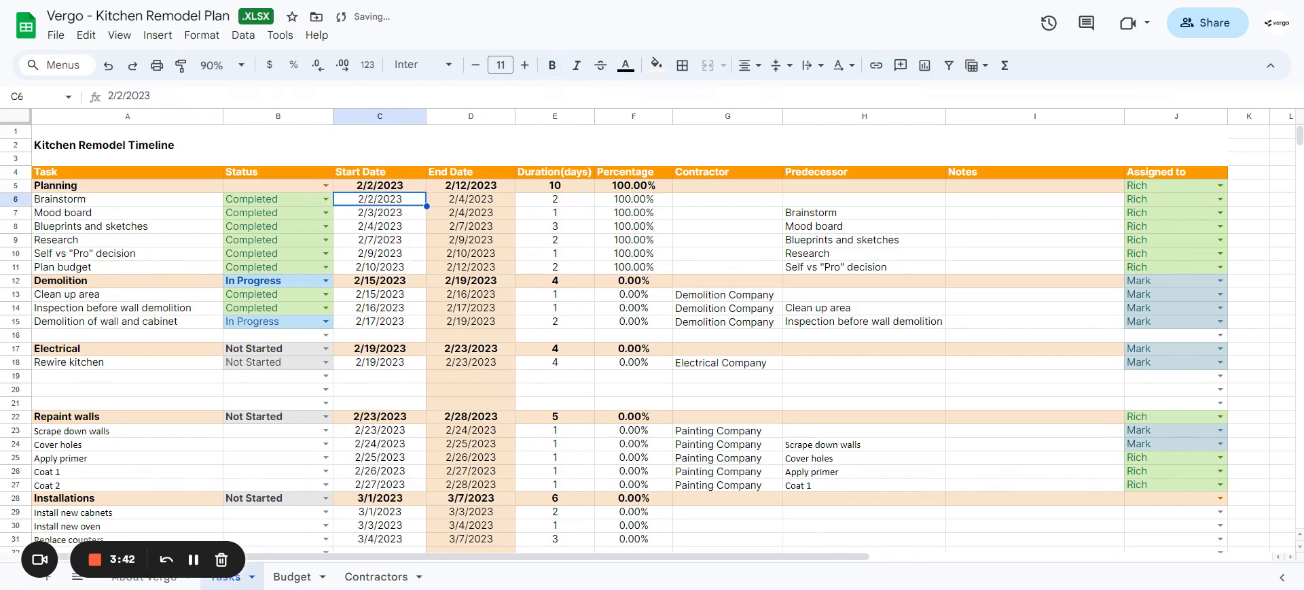
pyautogui.press('Right')
pyautogui.press('Right')
pyautogui.press('Left')
pyautogui.press('Left')
pyautogui.press('Right')
pyautogui.press('Right')
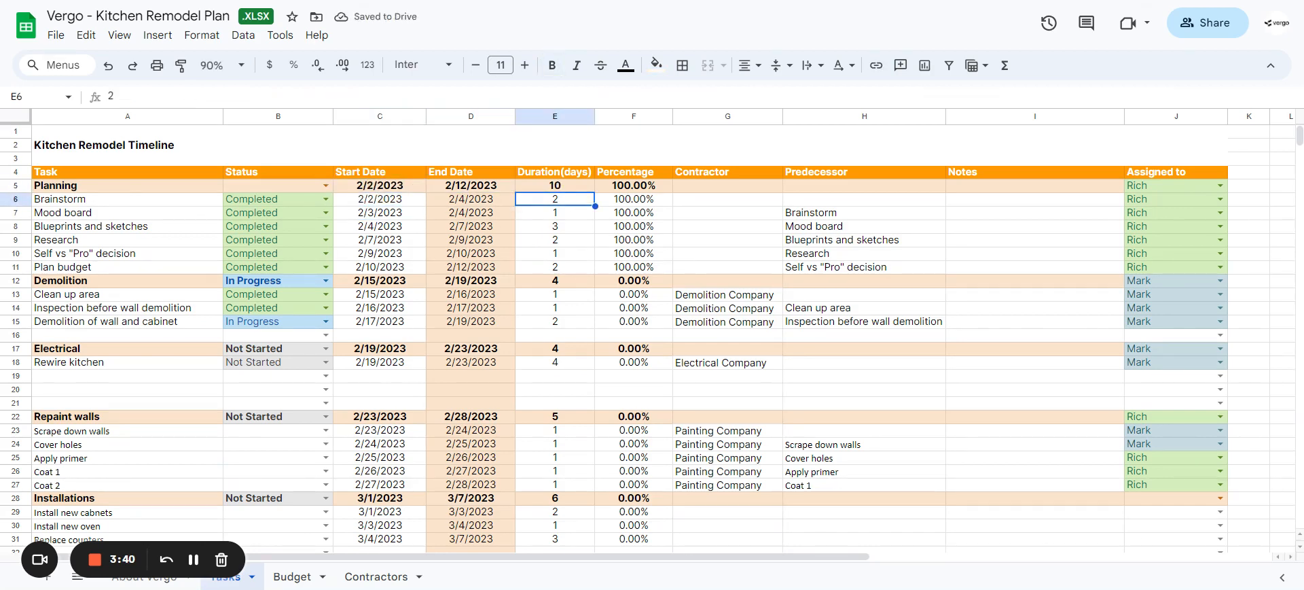
pyautogui.write('3')
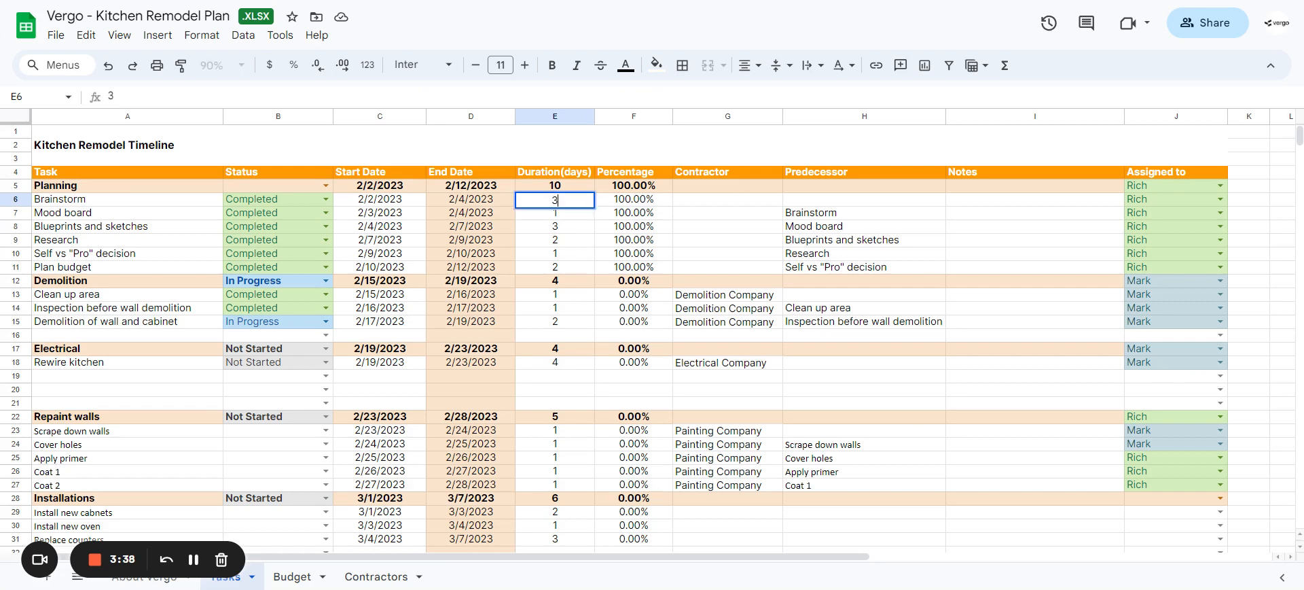
pyautogui.press('Return')
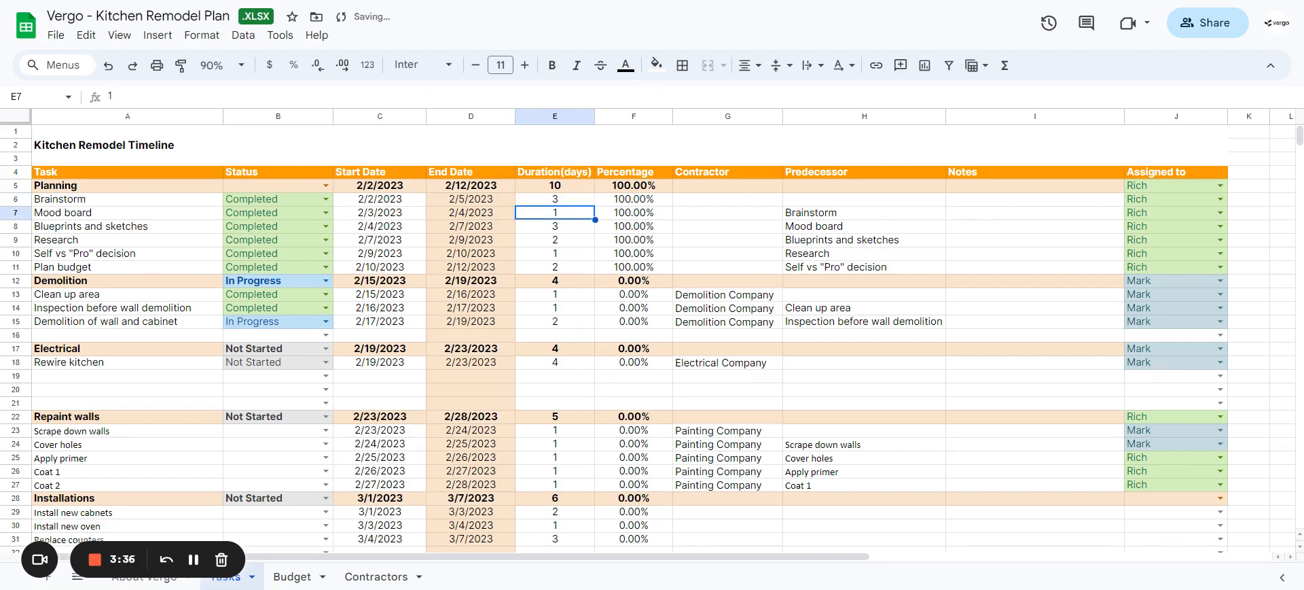
# Step: Examine the end date formulas of the Planning tasks, starting with Brainstorm
pyautogui.press('Left')
pyautogui.press('Up')
pyautogui.press('Left')
pyautogui.press('Right')
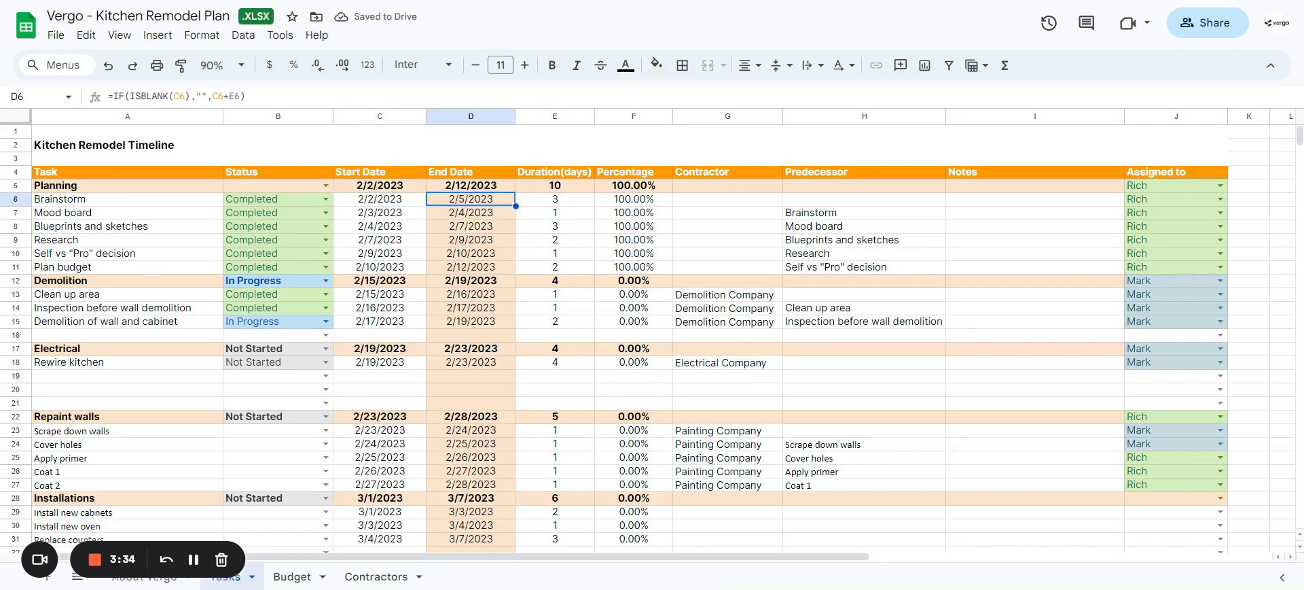
pyautogui.press('Down')
pyautogui.press('Down')
pyautogui.press('Down')
pyautogui.press('Down')
pyautogui.press('Up')
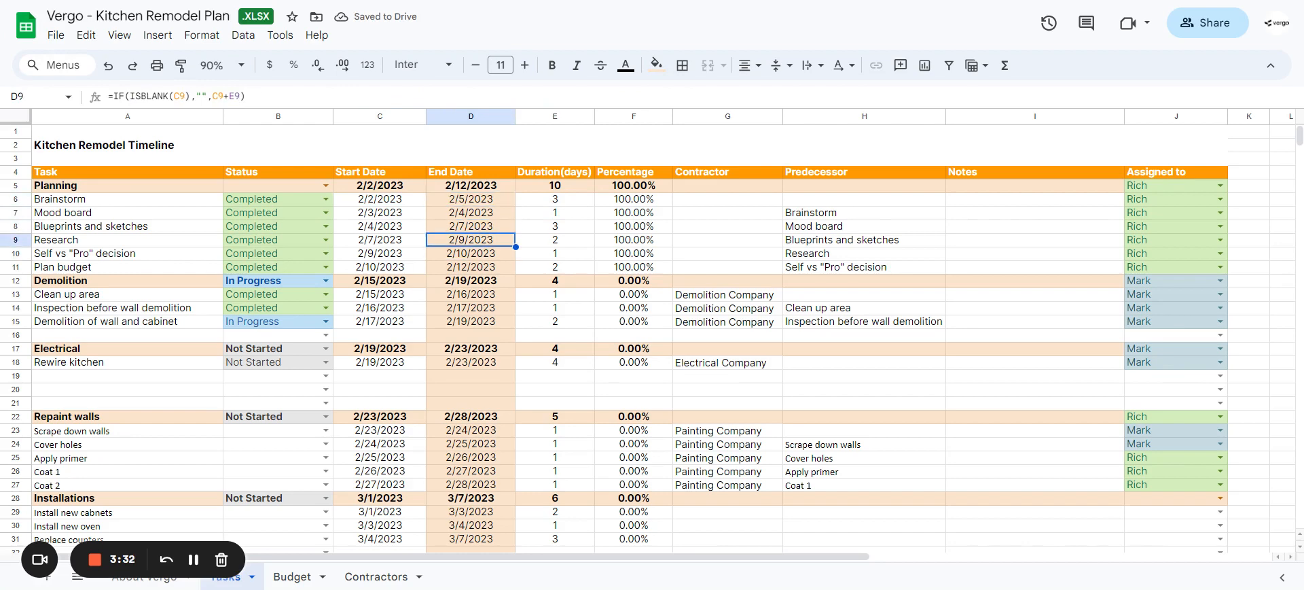
pyautogui.press('Up')
pyautogui.press('Down')
pyautogui.press('Down')
pyautogui.press('Down')
pyautogui.press('Up')
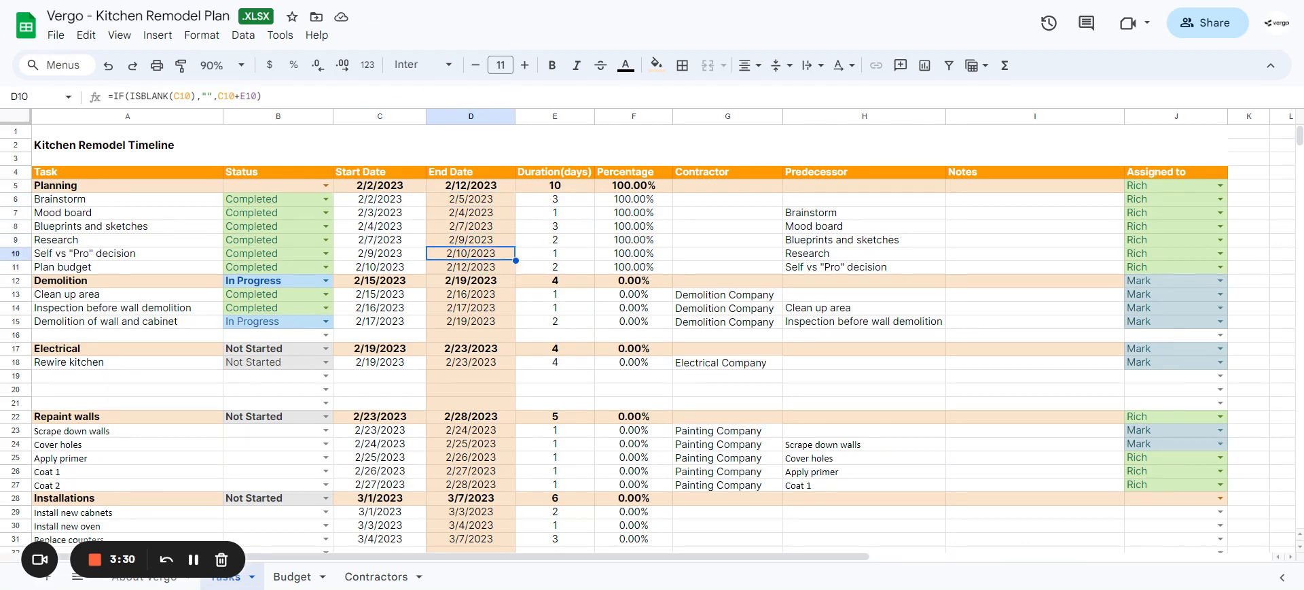
# Step: Set the Plan budget task's duration to 4 days
pyautogui.press('Down')
pyautogui.press('Left')
pyautogui.press('Right')
pyautogui.press('Left')
pyautogui.press('Right')
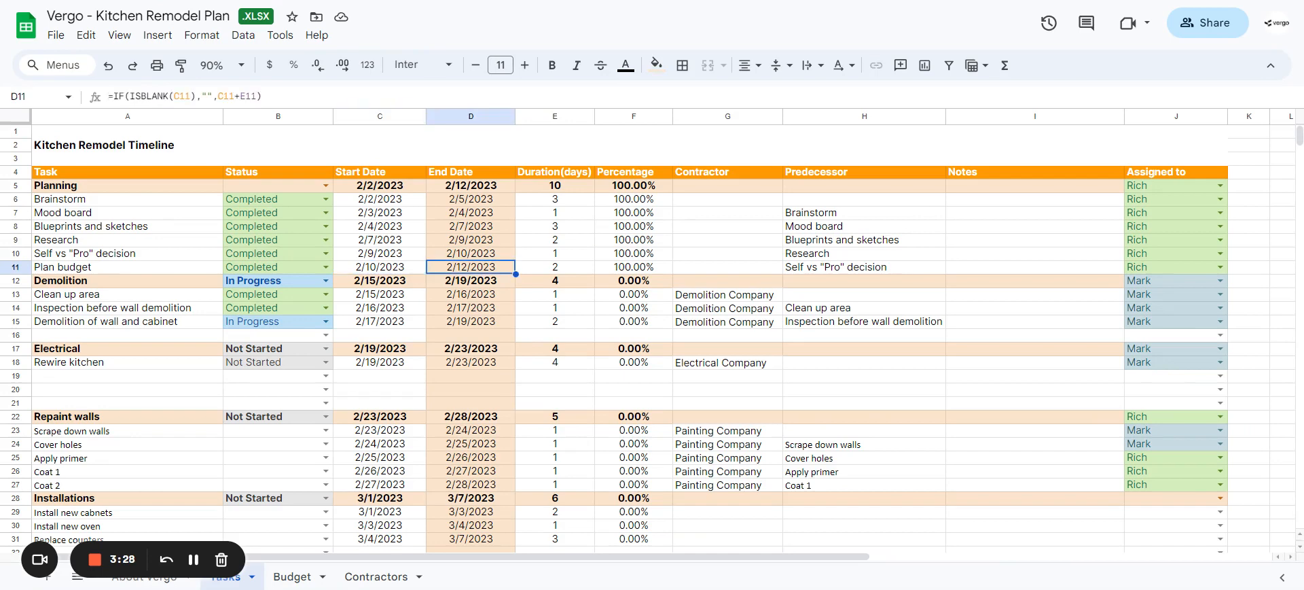
pyautogui.press('Right')
pyautogui.press('Left')
pyautogui.press('Left')
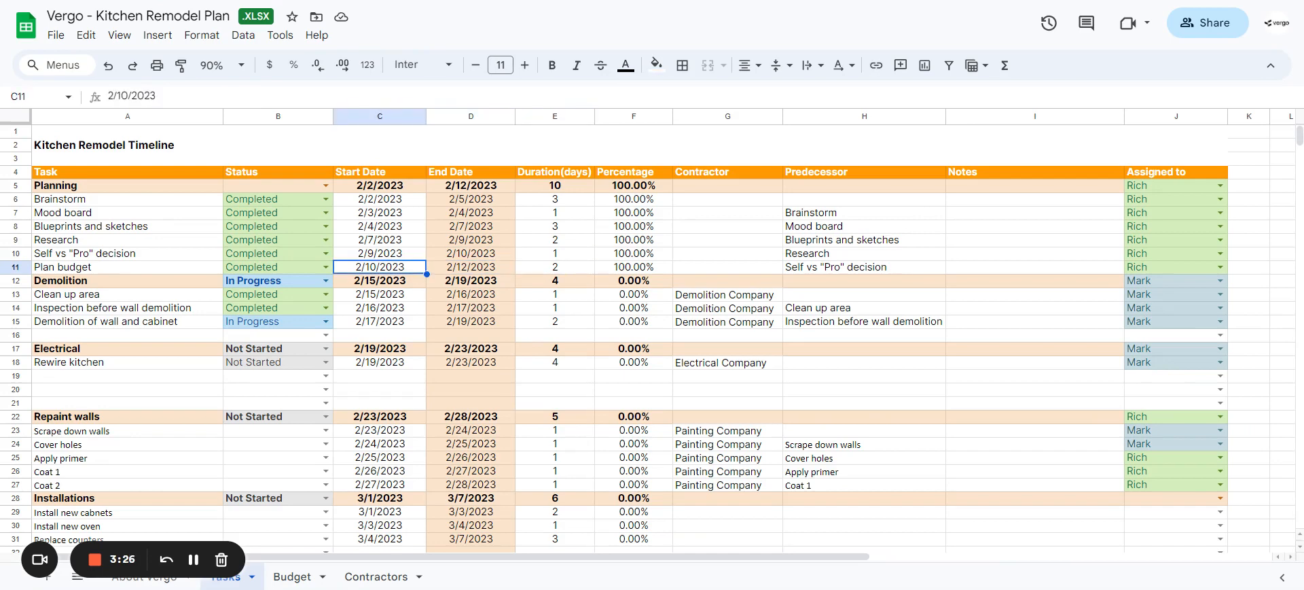
pyautogui.press('Right')
pyautogui.press('Right')
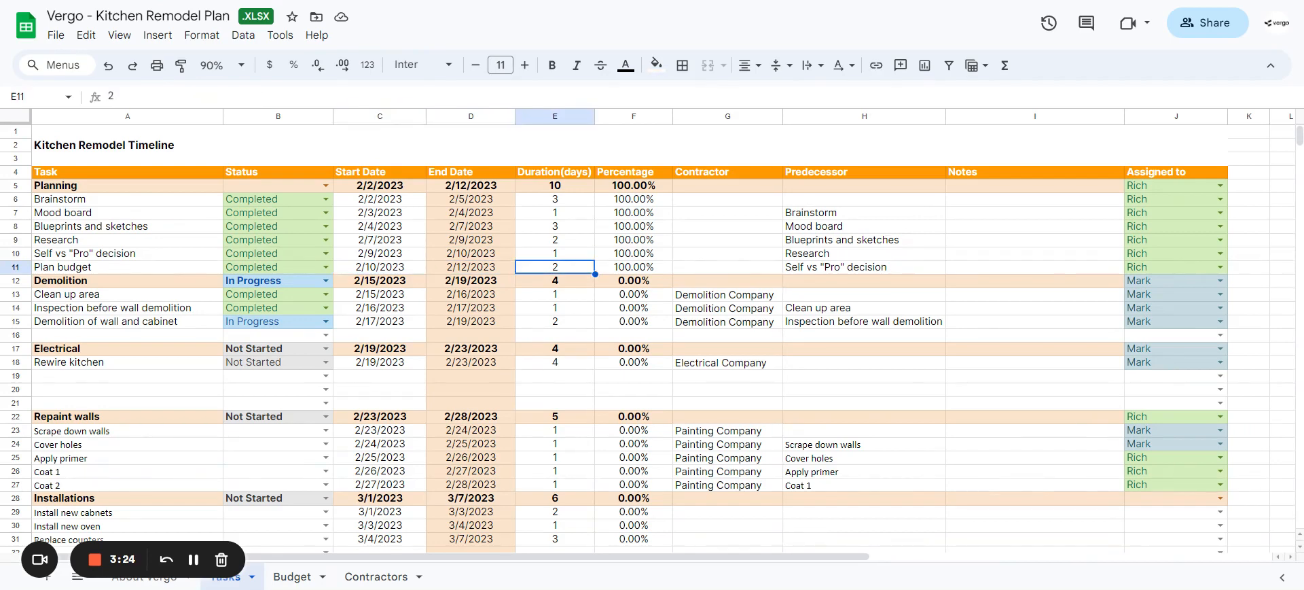
pyautogui.write('4')
pyautogui.press('Return')
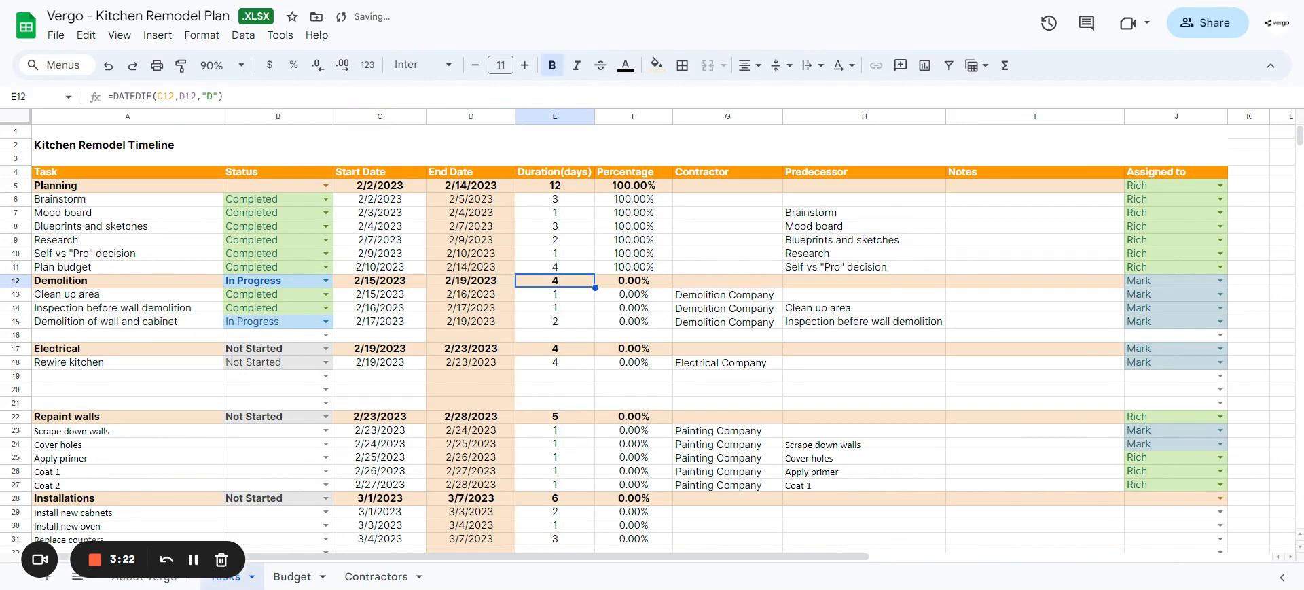
# Step: Check the end dates and durations of the Planning section and its tasks against the edited Brainstorm and Plan budget entries
pyautogui.press('Up')
pyautogui.press('Left')
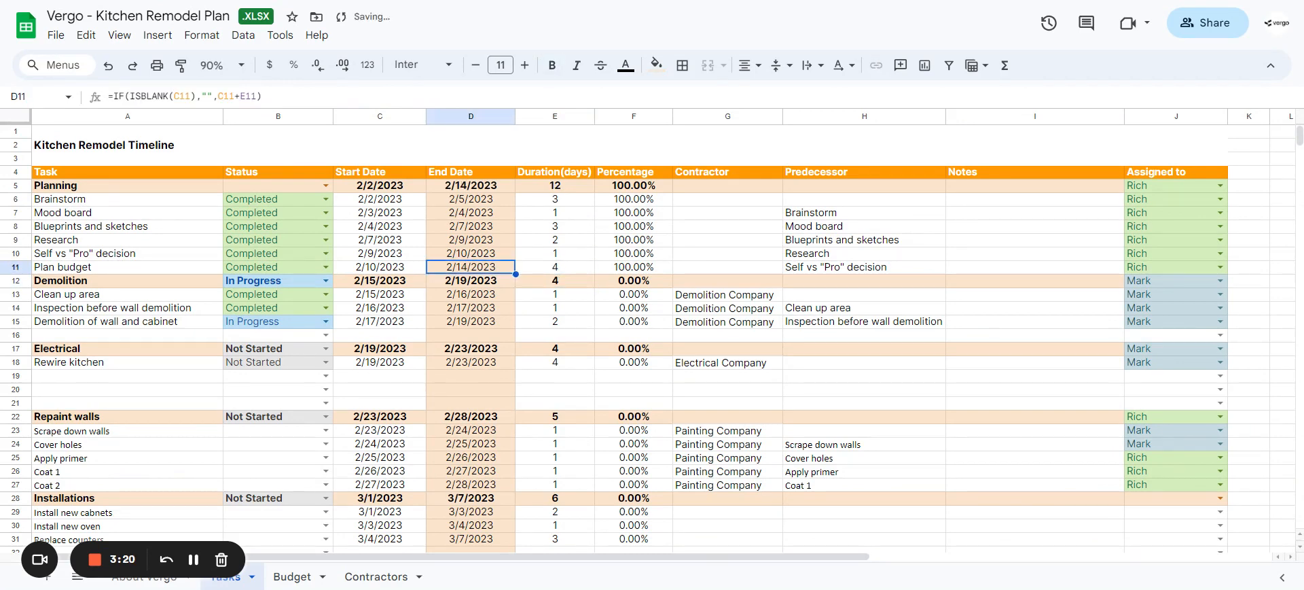
pyautogui.press('Up')
pyautogui.press('Up')
pyautogui.press('Up')
pyautogui.press('Up')
pyautogui.press('Up')
pyautogui.press('Up')
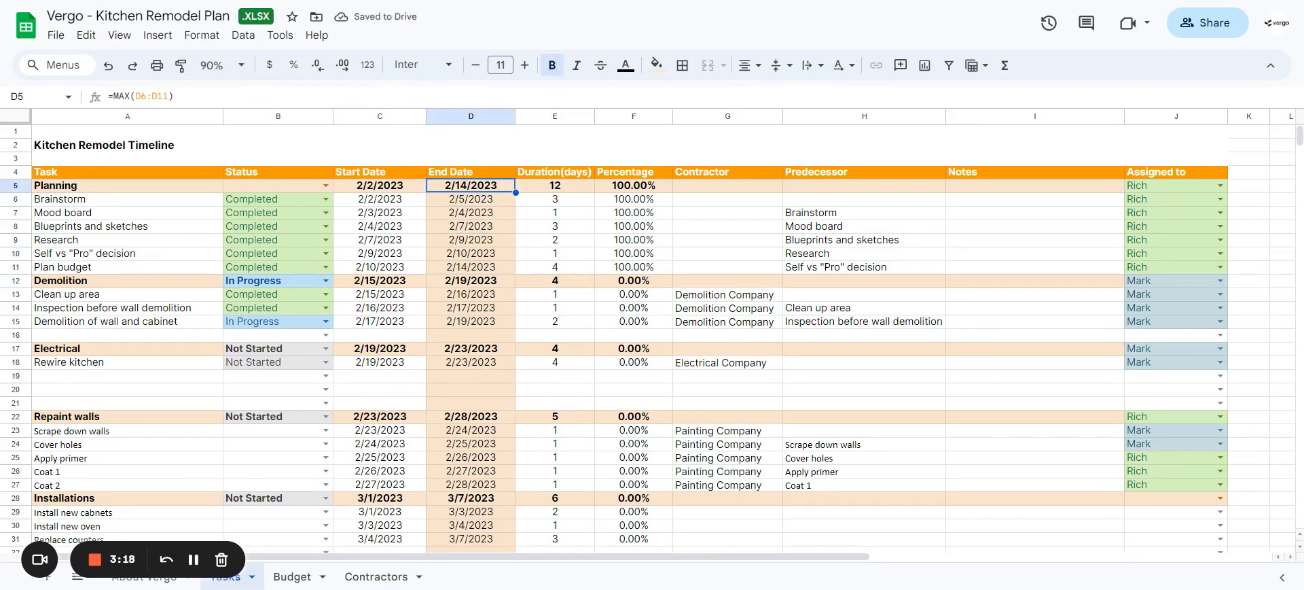
pyautogui.press('Right')
pyautogui.press('Down')
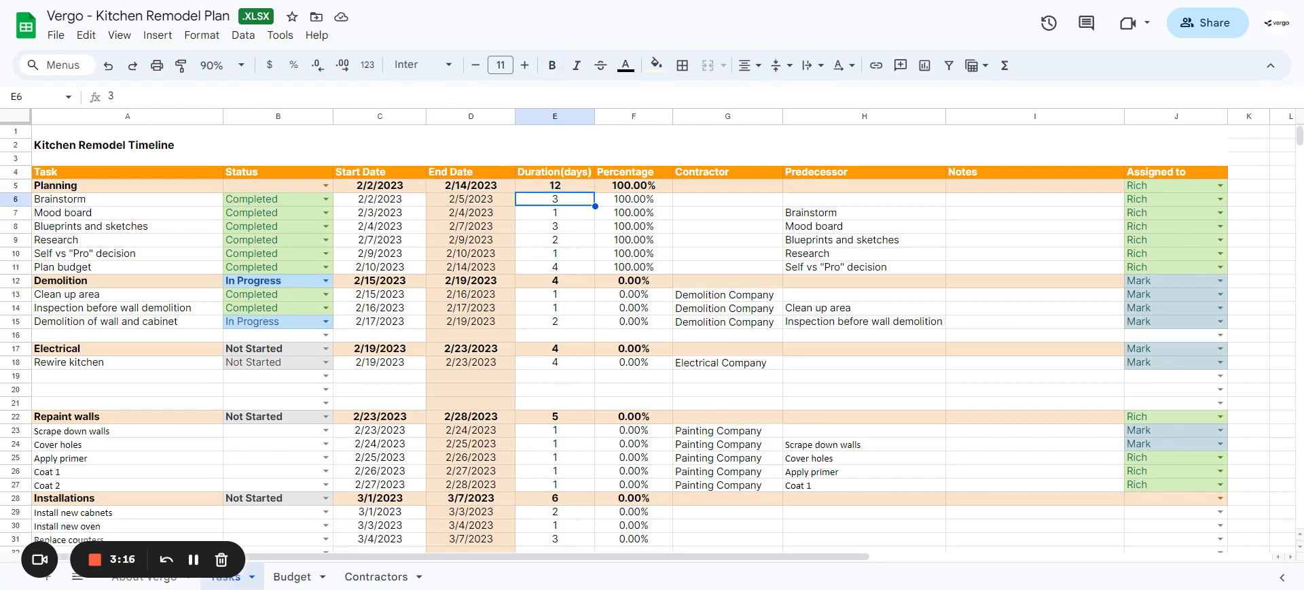
pyautogui.press('Down')
pyautogui.press('Down')
pyautogui.press('Down')
pyautogui.press('Down')
pyautogui.press('Down')
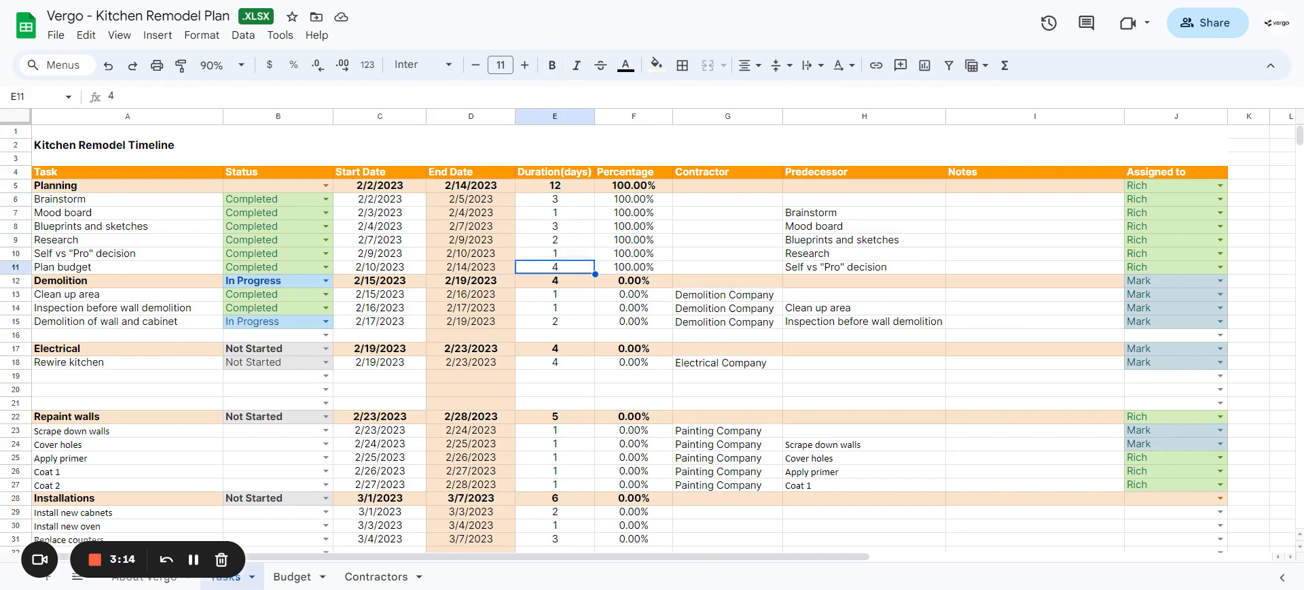
pyautogui.press('Up')
pyautogui.press('Up')
pyautogui.press('Up')
pyautogui.press('Up')
pyautogui.press('Left')
pyautogui.press('Left')
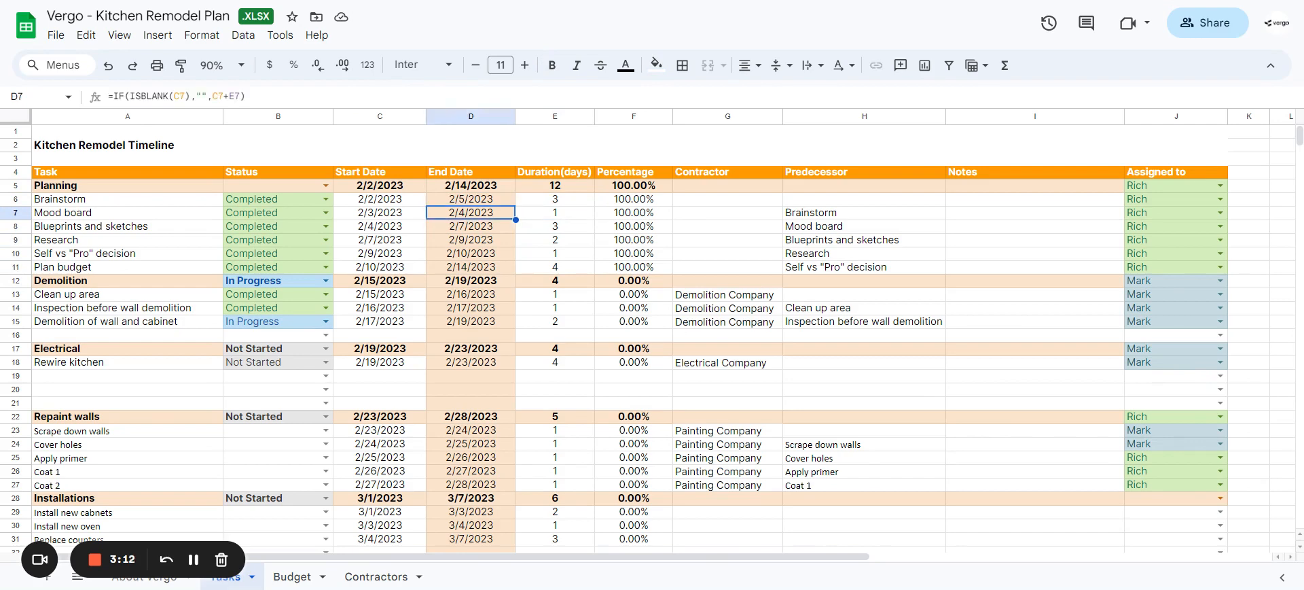
pyautogui.press('Right')
pyautogui.press('Left')
pyautogui.press('Up')
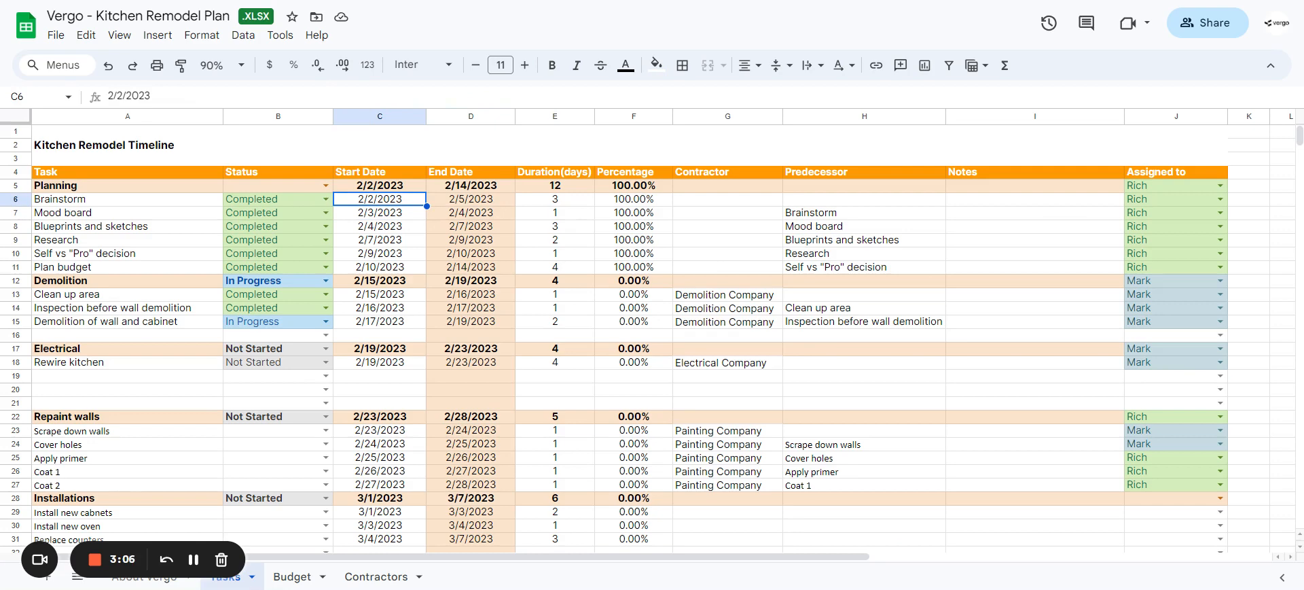
pyautogui.press('Down')
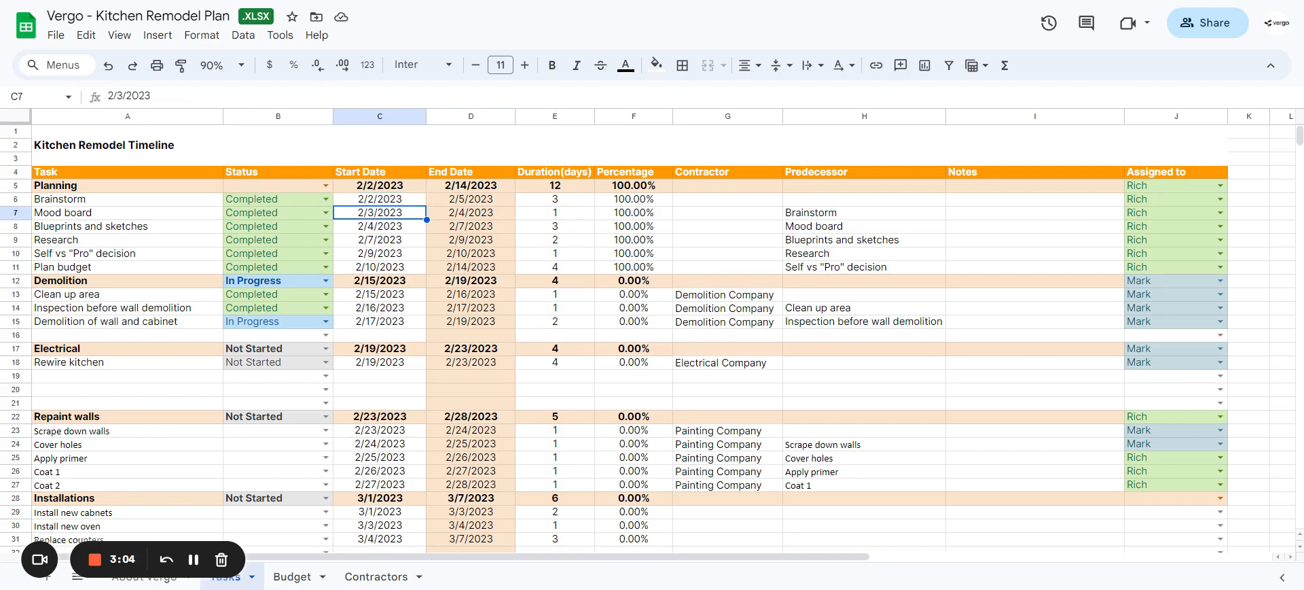
# Step: Set the Plan budget task's percentage to 50%
pyautogui.press('Right')
pyautogui.press('Left')
pyautogui.press('Right')
pyautogui.press('Right')
pyautogui.press('Right')
pyautogui.press('Up')
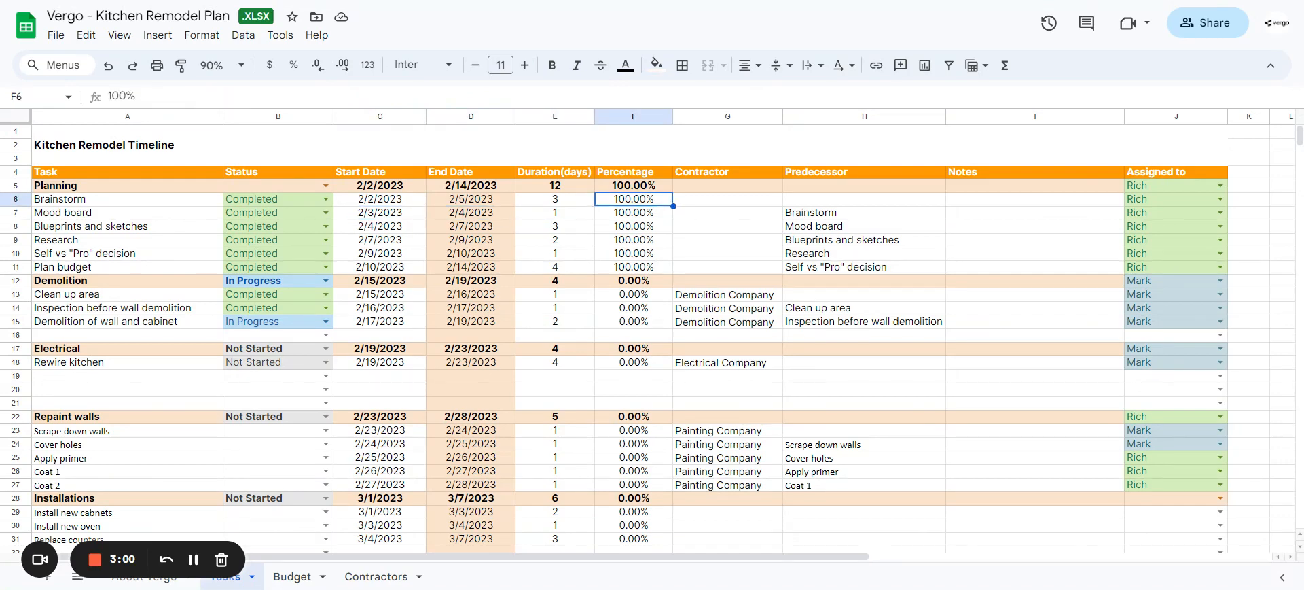
pyautogui.press('Up')
pyautogui.press('Down')
pyautogui.press('Down')
pyautogui.press('Down')
pyautogui.press('Down')
pyautogui.press('Down')
pyautogui.press('Down')
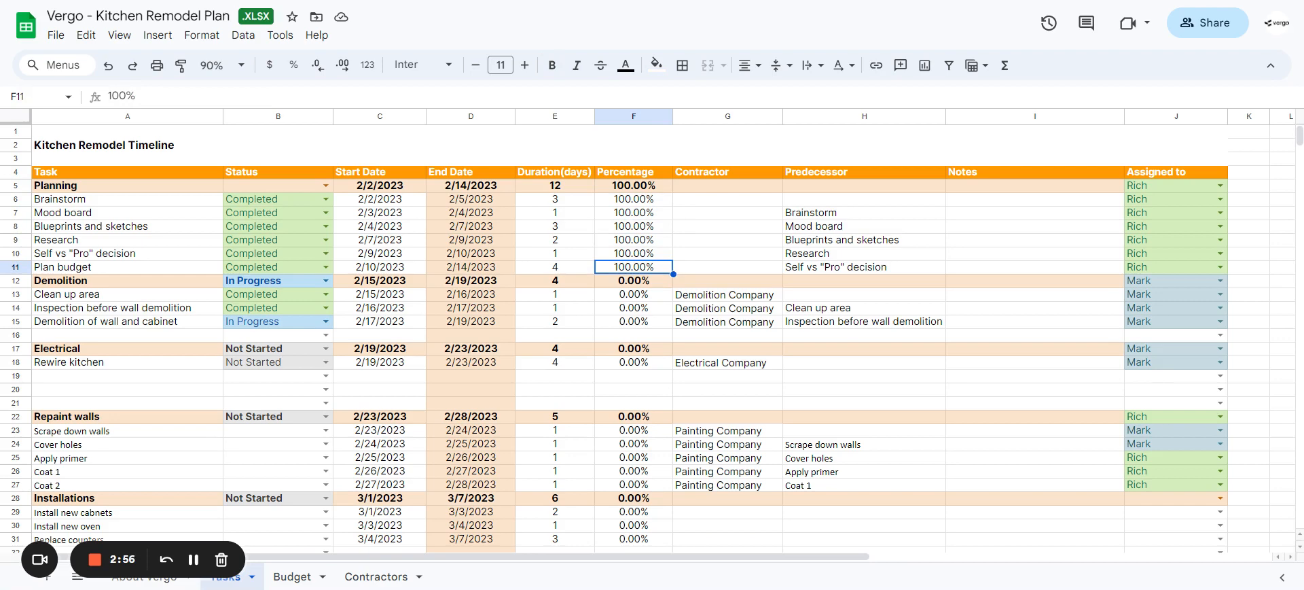
pyautogui.write('2')
pyautogui.press('BackSpace')
pyautogui.write('50')
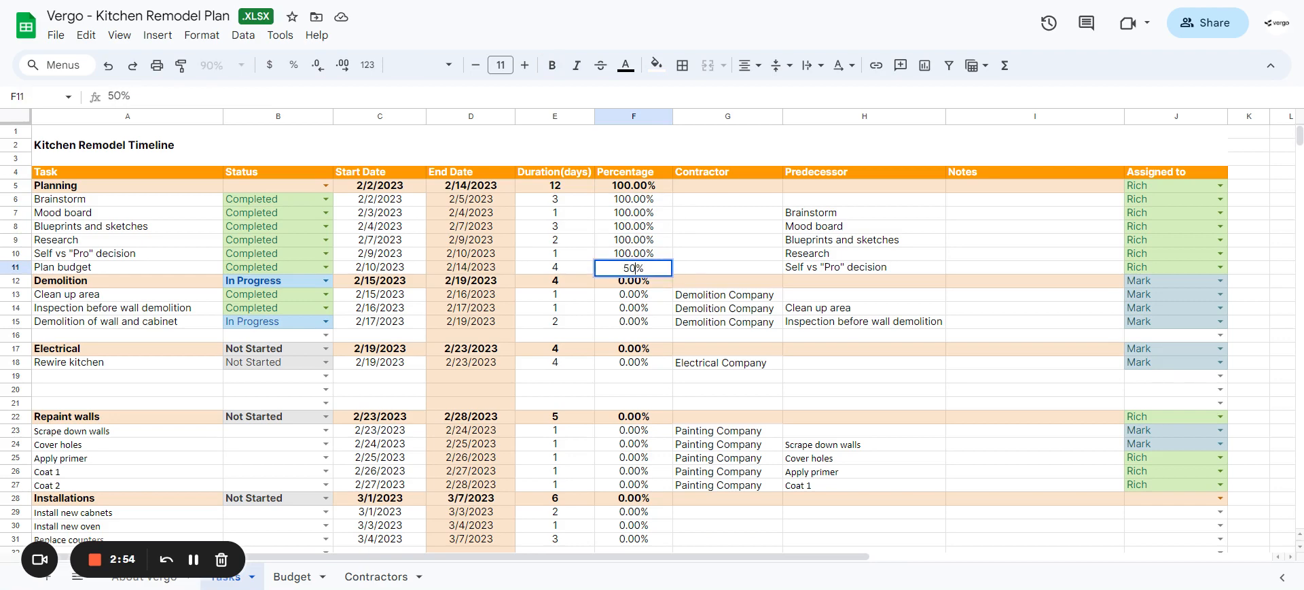
pyautogui.press('Return')
# Step: Check the Planning section's percentage and restore the Plan budget task's percentage to 100%
pyautogui.press('Up')
pyautogui.press('Up')
pyautogui.press('Up')
pyautogui.press('Up')
pyautogui.press('Up')
pyautogui.press('Up')
pyautogui.press('Up')
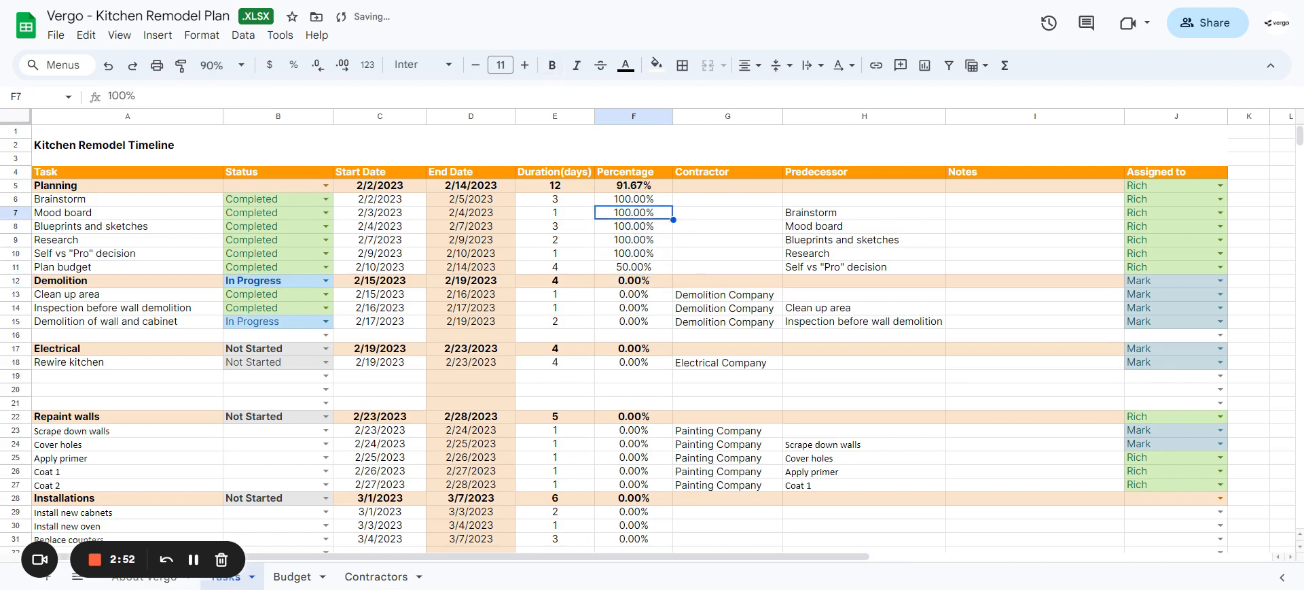
pyautogui.press('Down')
pyautogui.press('Down')
pyautogui.press('Down')
pyautogui.press('Down')
pyautogui.press('Down')
pyautogui.press('Down')
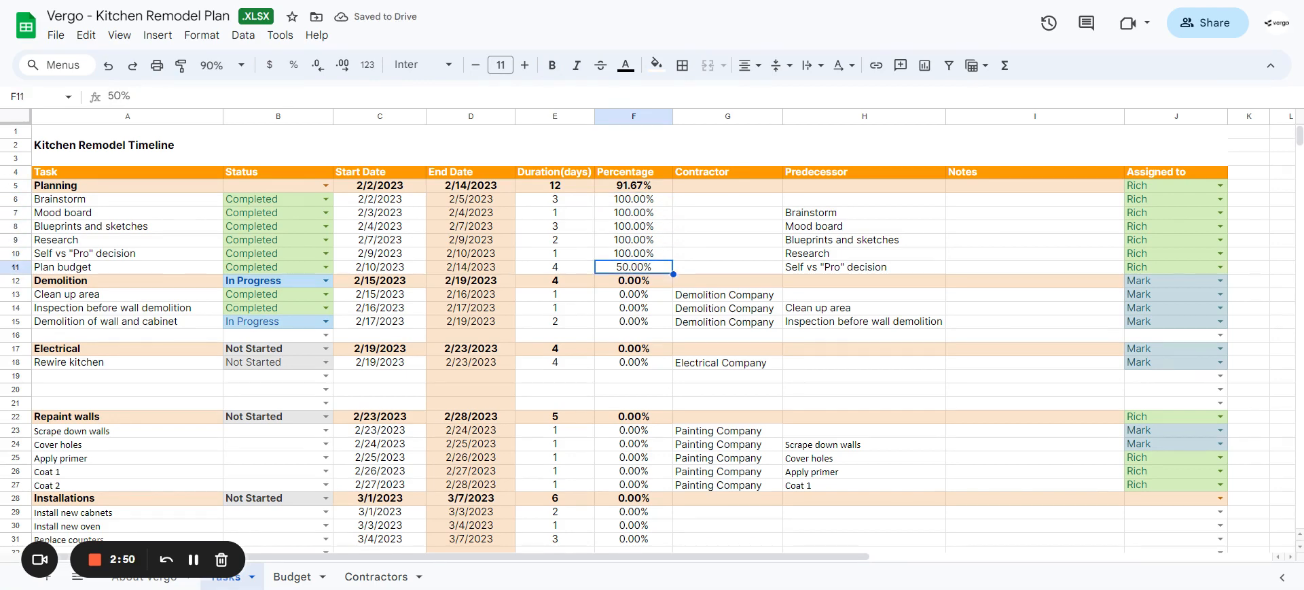
pyautogui.write('100')
pyautogui.press('Return')
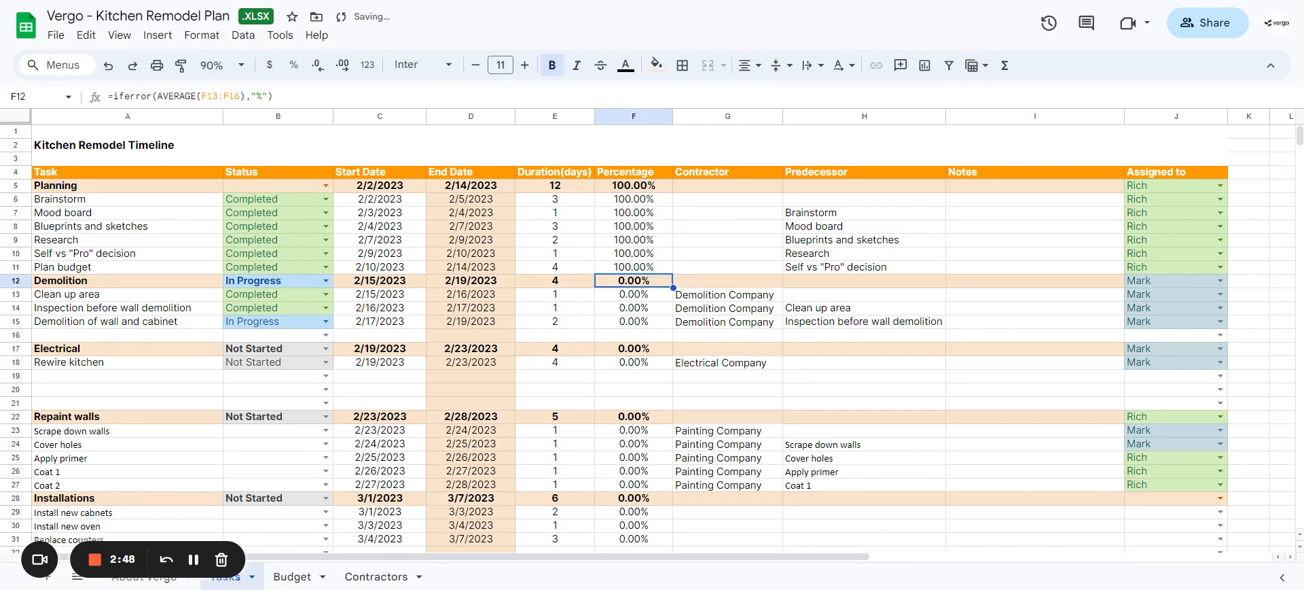
# Step: Review the Contractor and Predecessor columns of the Planning tasks, comparing the Mood board task with its predecessor entry
pyautogui.press('Up')
pyautogui.press('Up')
pyautogui.press('Up')
pyautogui.press('Up')
pyautogui.press('Up')
pyautogui.press('Up')
pyautogui.press('Right')
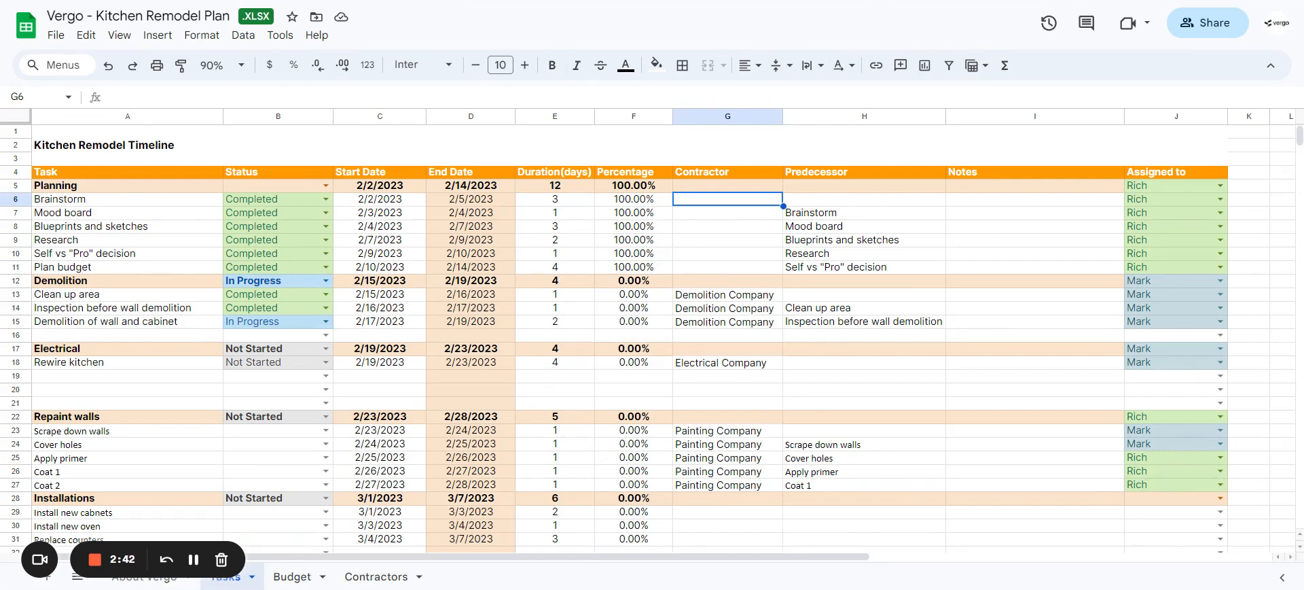
pyautogui.press('Right')
pyautogui.press('Down')
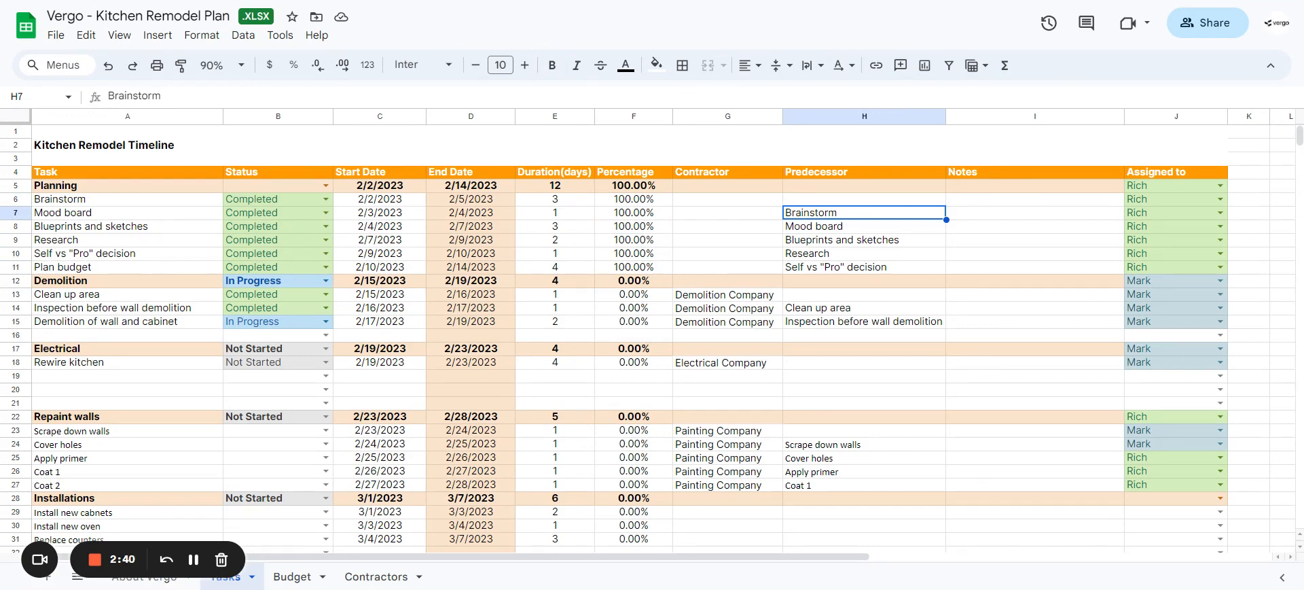
pyautogui.press('Left')
pyautogui.press('Left')
pyautogui.press('Left')
pyautogui.press('Left')
pyautogui.press('Left')
pyautogui.press('Left')
pyautogui.press('Left')
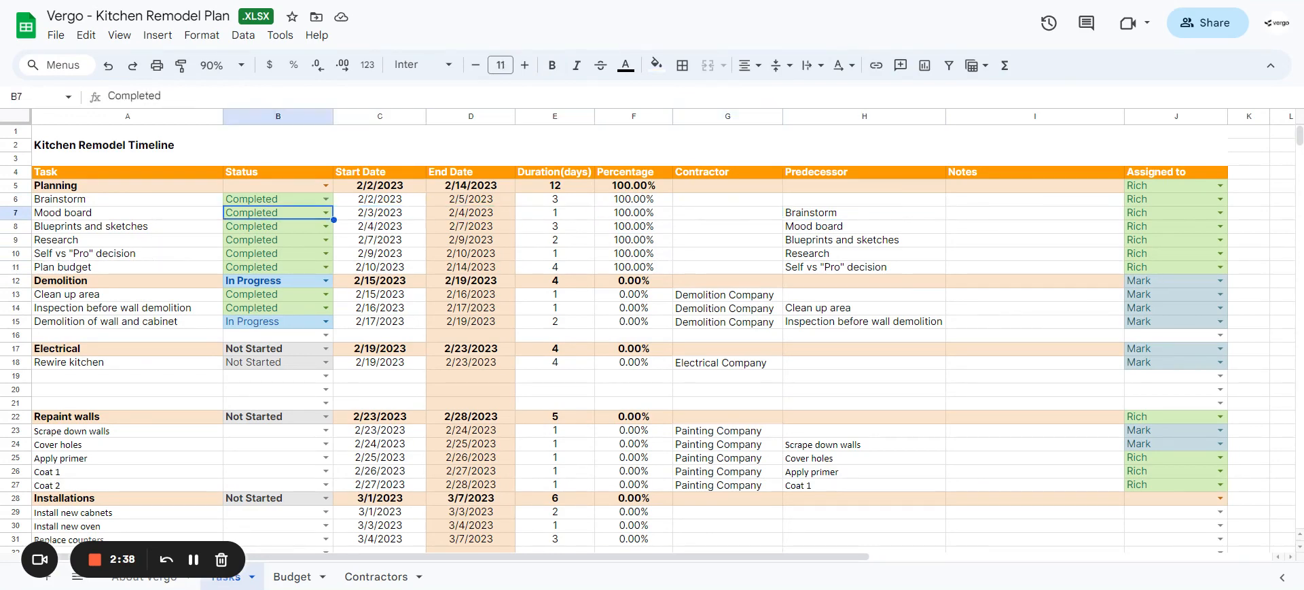
pyautogui.press('Right')
pyautogui.press('Right')
pyautogui.press('Right')
pyautogui.press('Right')
pyautogui.press('Right')
pyautogui.press('Right')
pyautogui.press('Right')
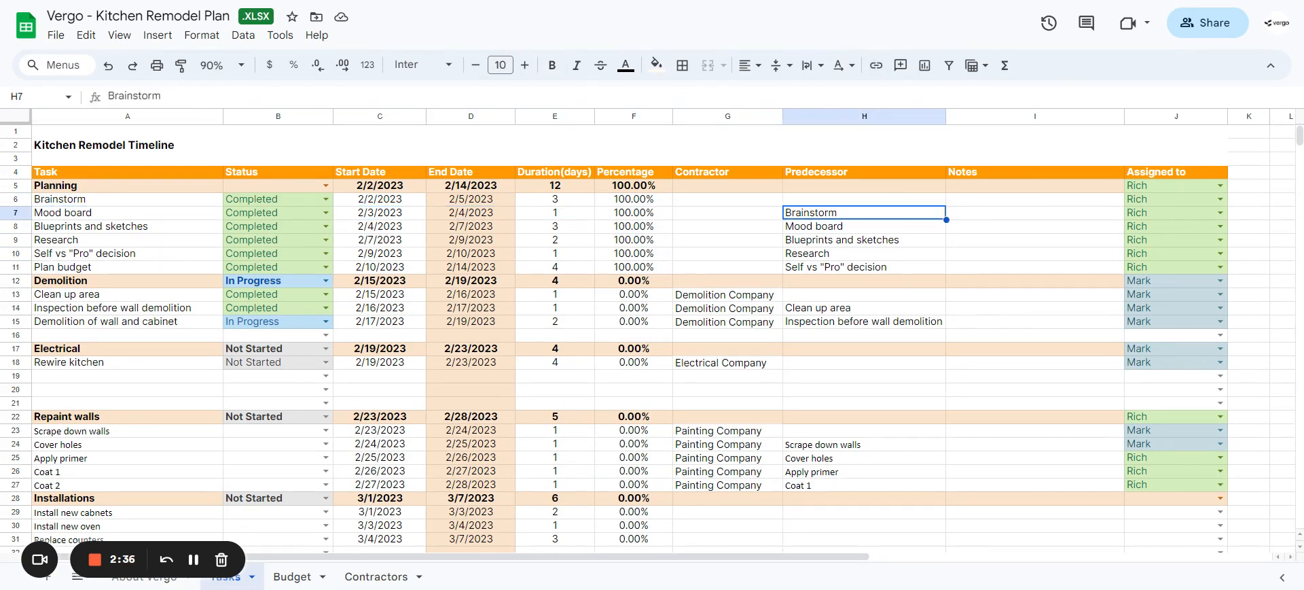
pyautogui.press('Down')
pyautogui.press('Down')
pyautogui.press('Down')
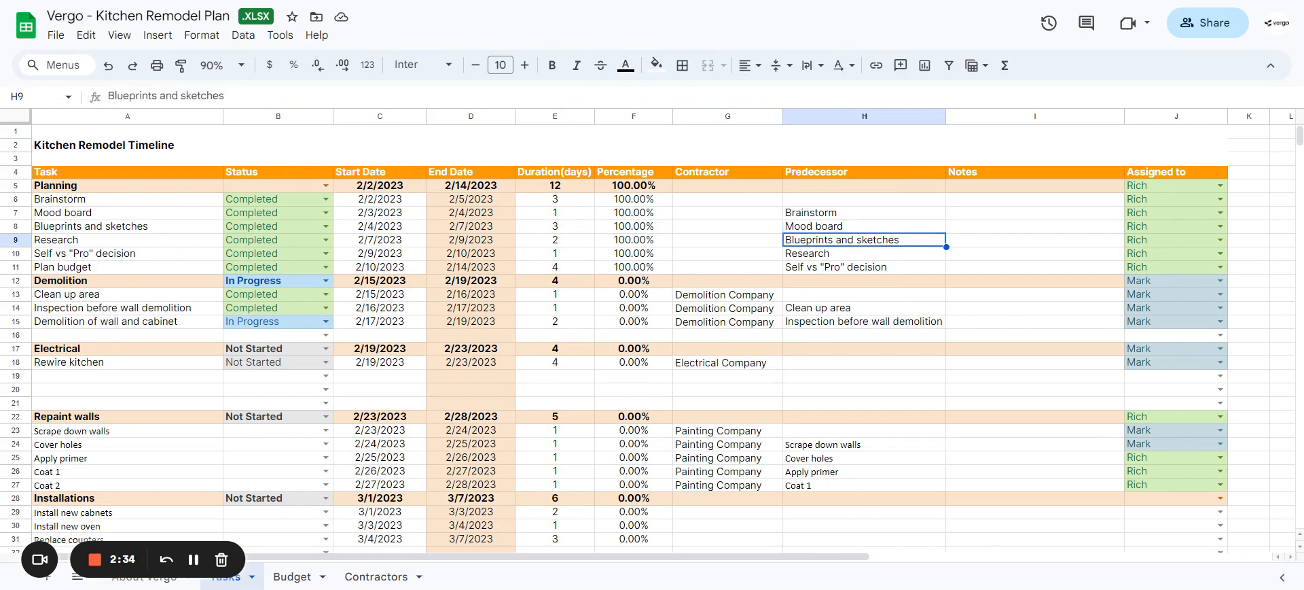
# Step: Examine the Planning tasks' Notes column and the dropdown rule behind the Brainstorm task's Assigned to cell, keeping its options
pyautogui.press('Right')
pyautogui.press('Up')
pyautogui.press('Up')
pyautogui.press('Up')
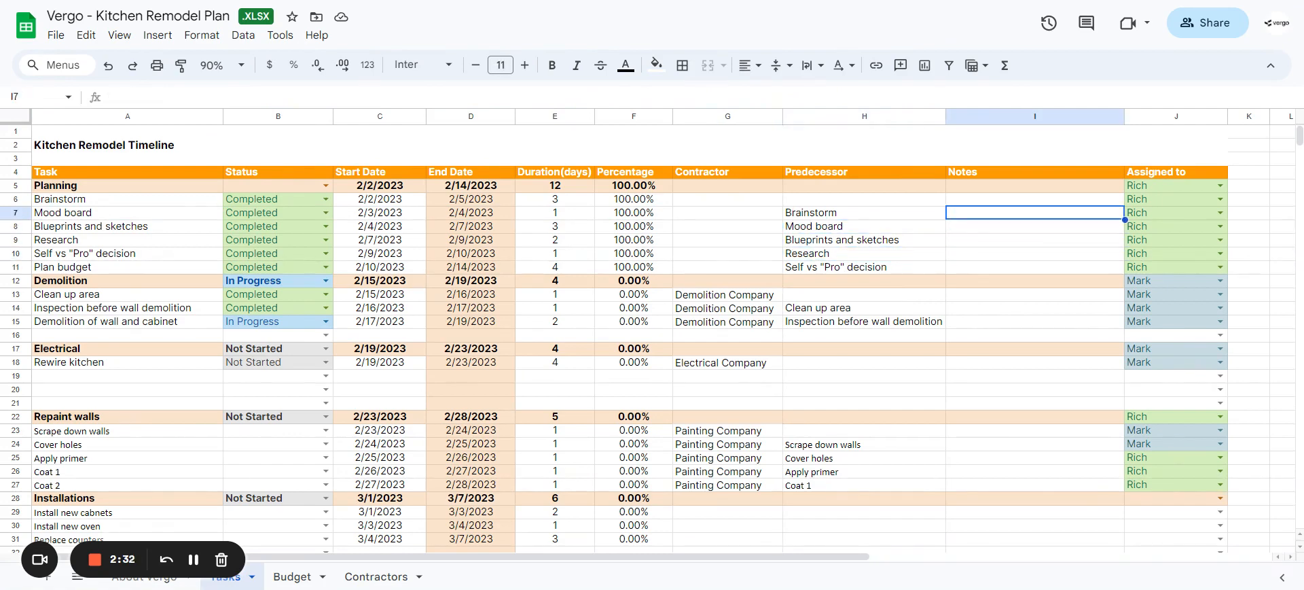
pyautogui.press('Right')
pyautogui.press('Up')
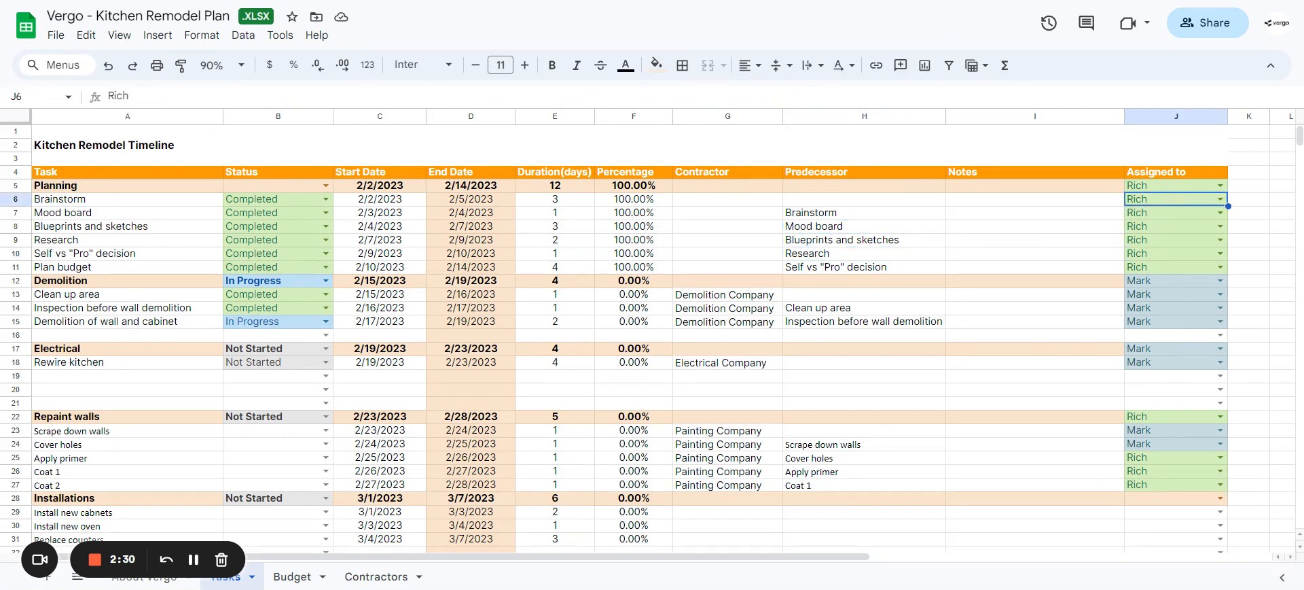
pyautogui.click(1221, 200)
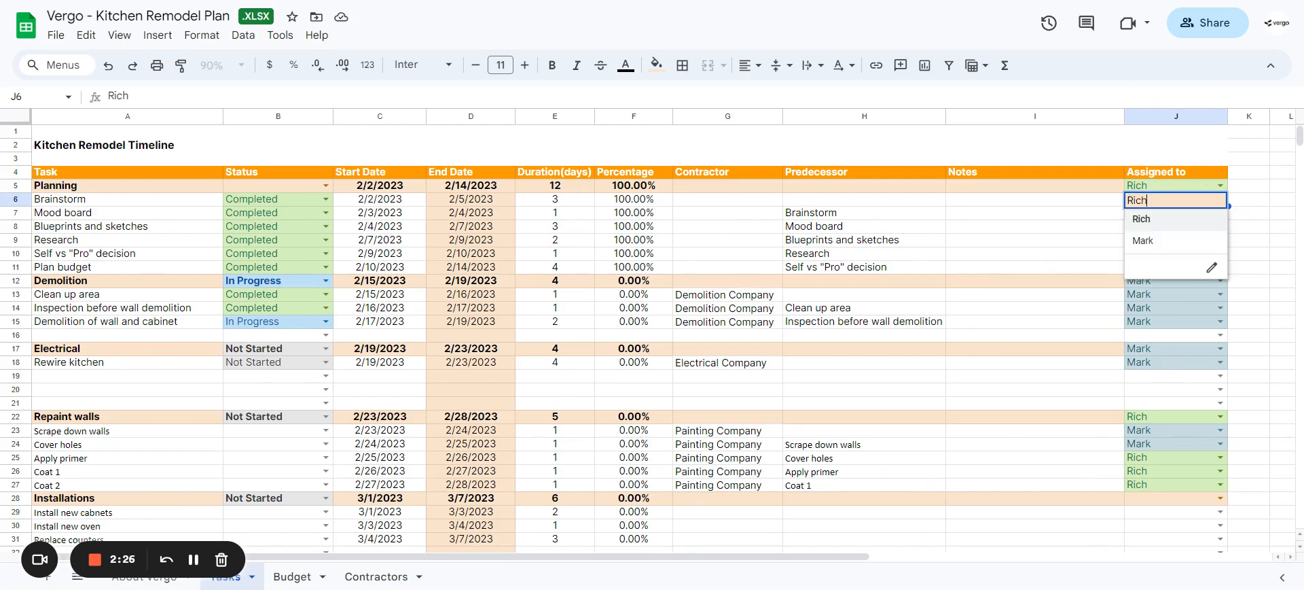
pyautogui.click(1210, 271)
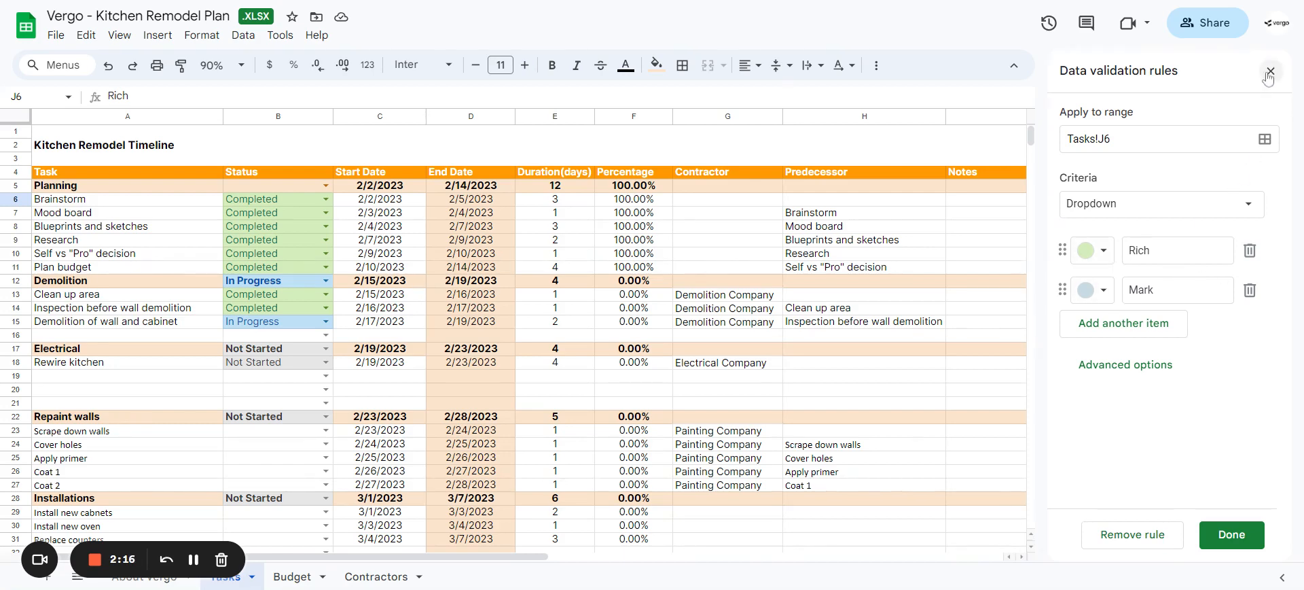
pyautogui.click(1225, 537)
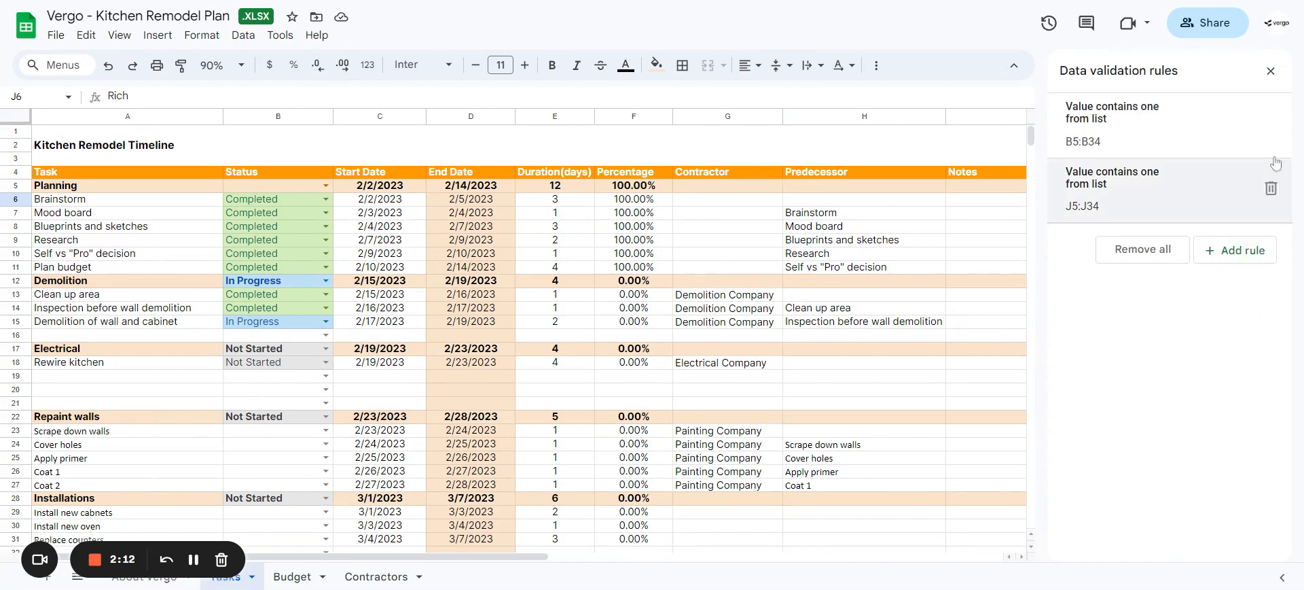
pyautogui.click(1273, 72)
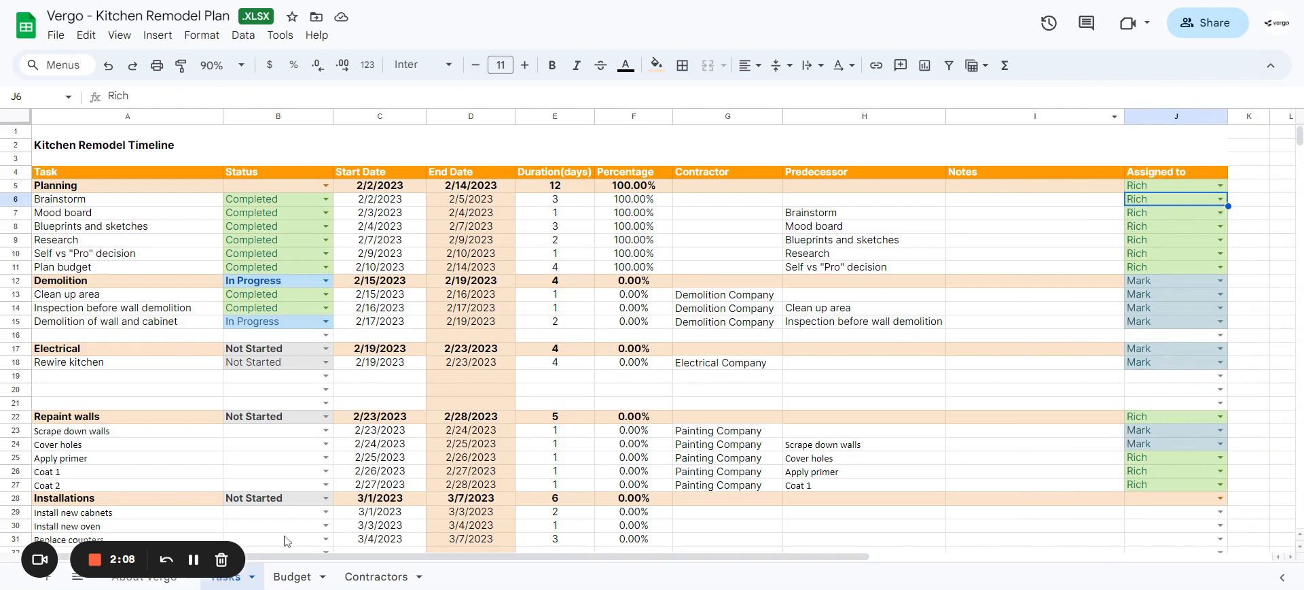
# Step: Open the Budget sheet and examine the On Hand/Completed dropdown options and Item 1's name and image cells
pyautogui.scroll(-2, 381, 446)
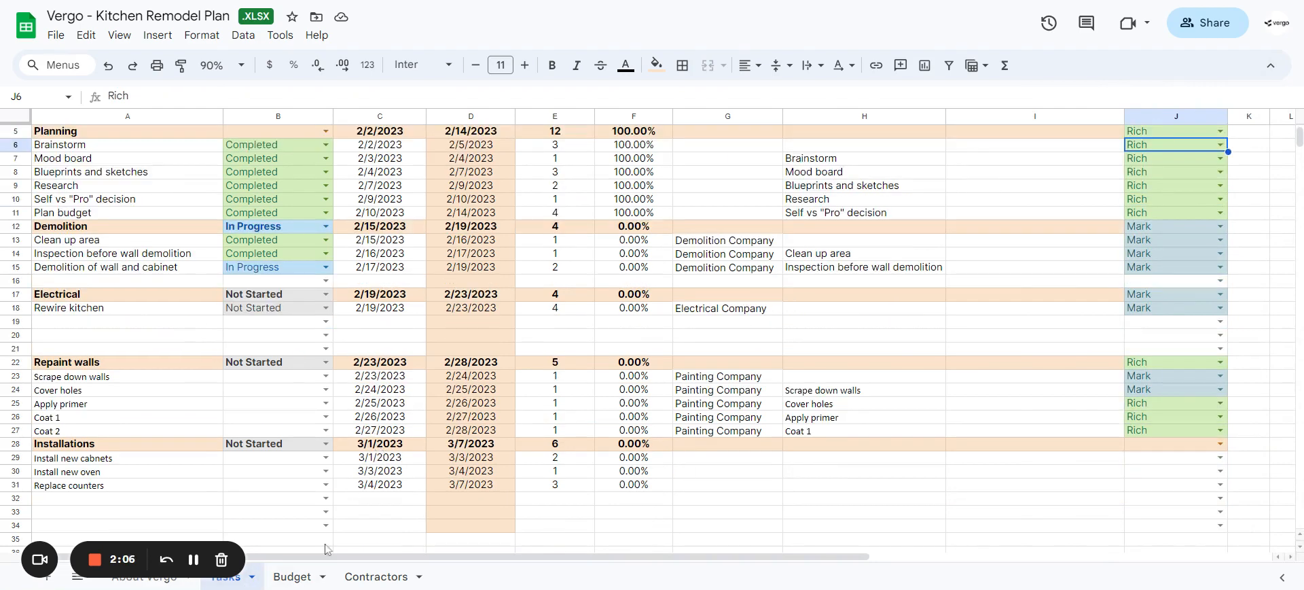
pyautogui.click(294, 576)
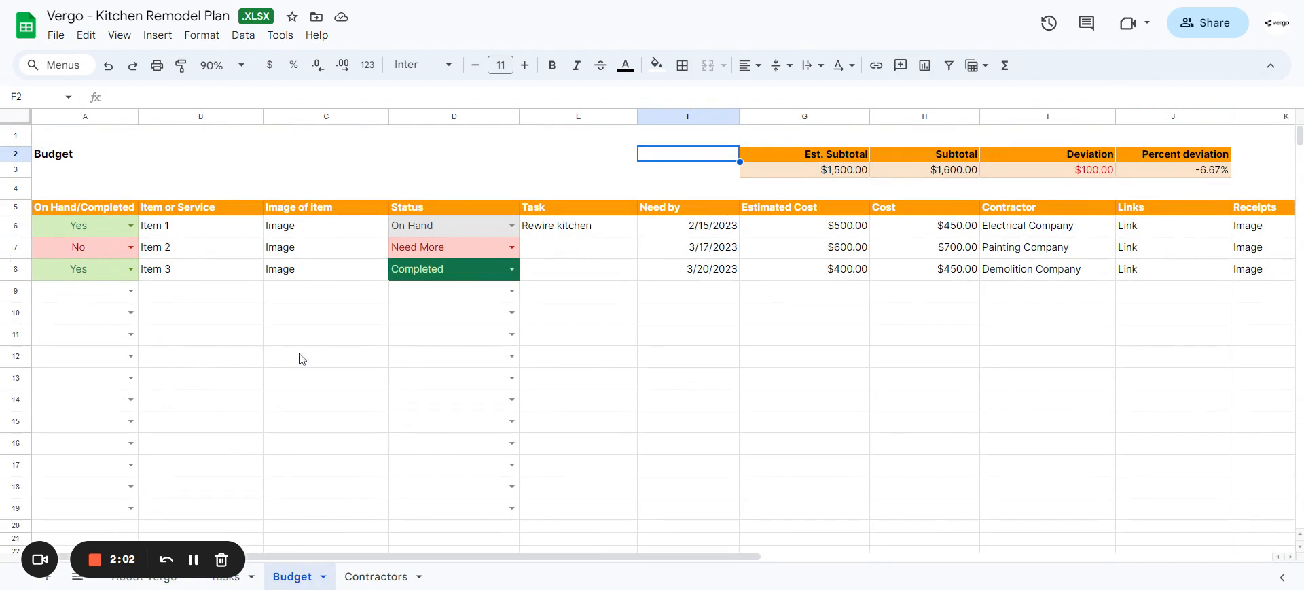
pyautogui.click(131, 291)
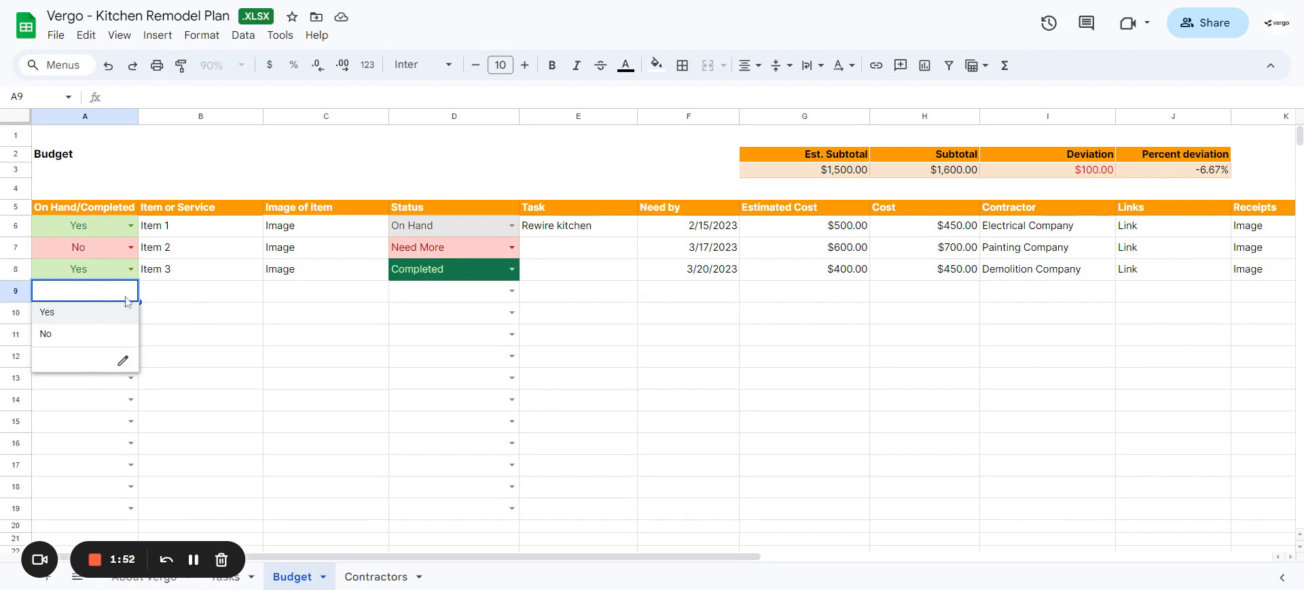
pyautogui.click(184, 231)
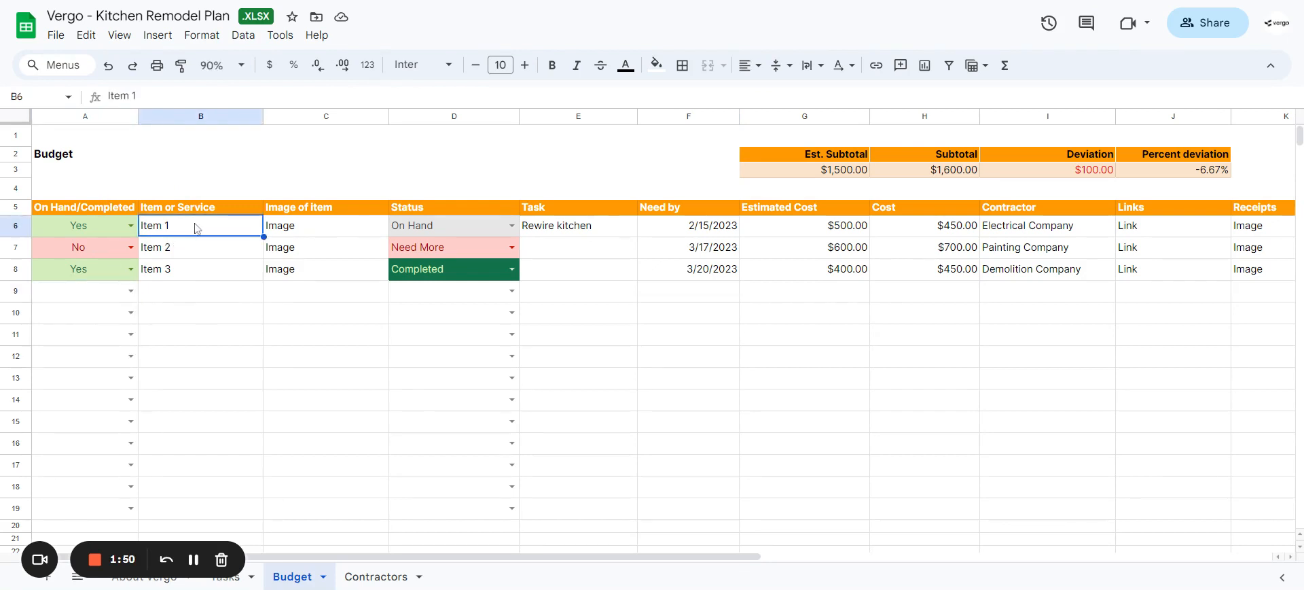
pyautogui.click(336, 236)
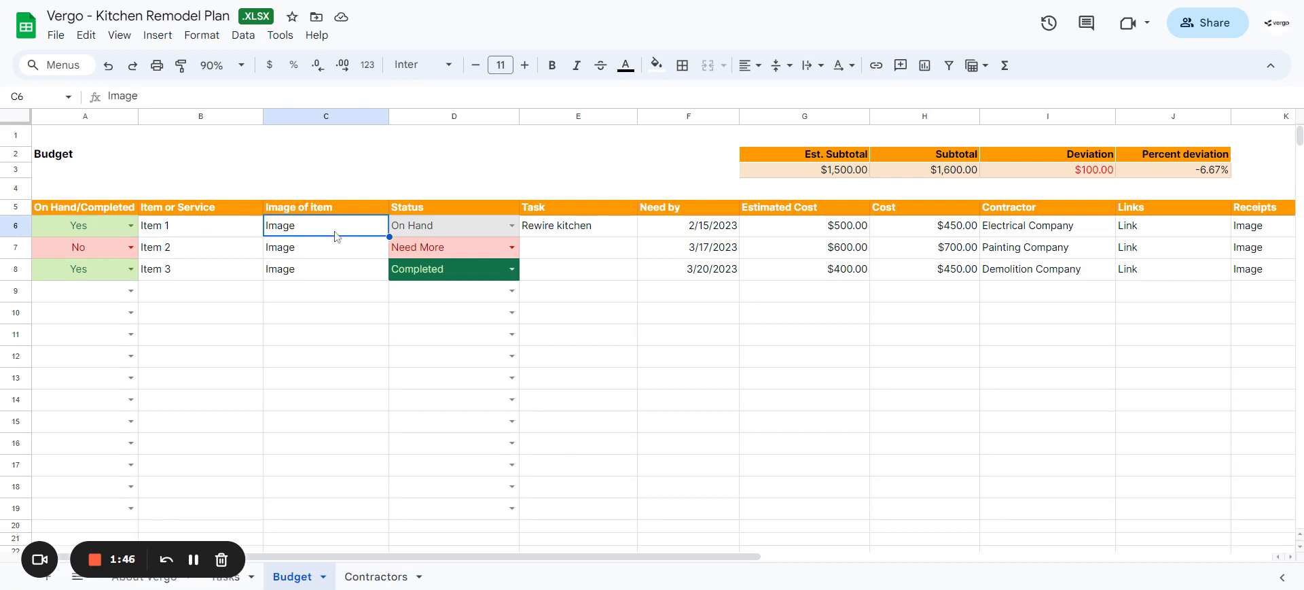
# Step: Examine the Status dropdown options for Item 1 and their color settings in the data validation rule
pyautogui.click(512, 226)
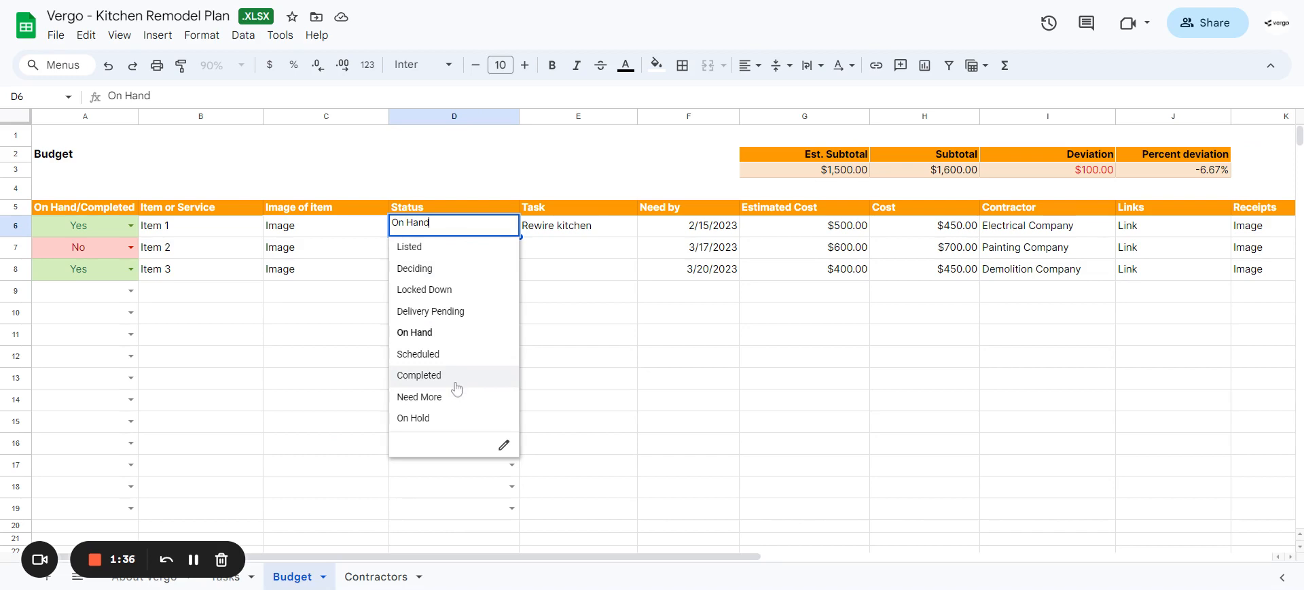
pyautogui.click(503, 446)
pyautogui.scroll(-1, 1094, 285)
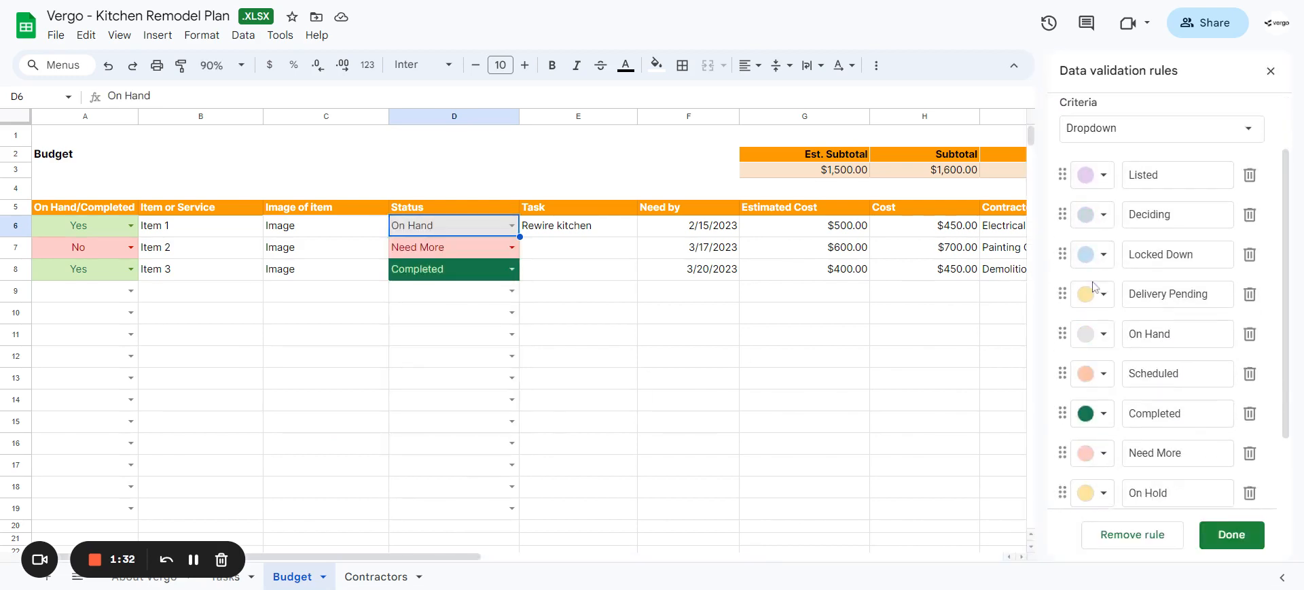
pyautogui.scroll(-2, 1174, 386)
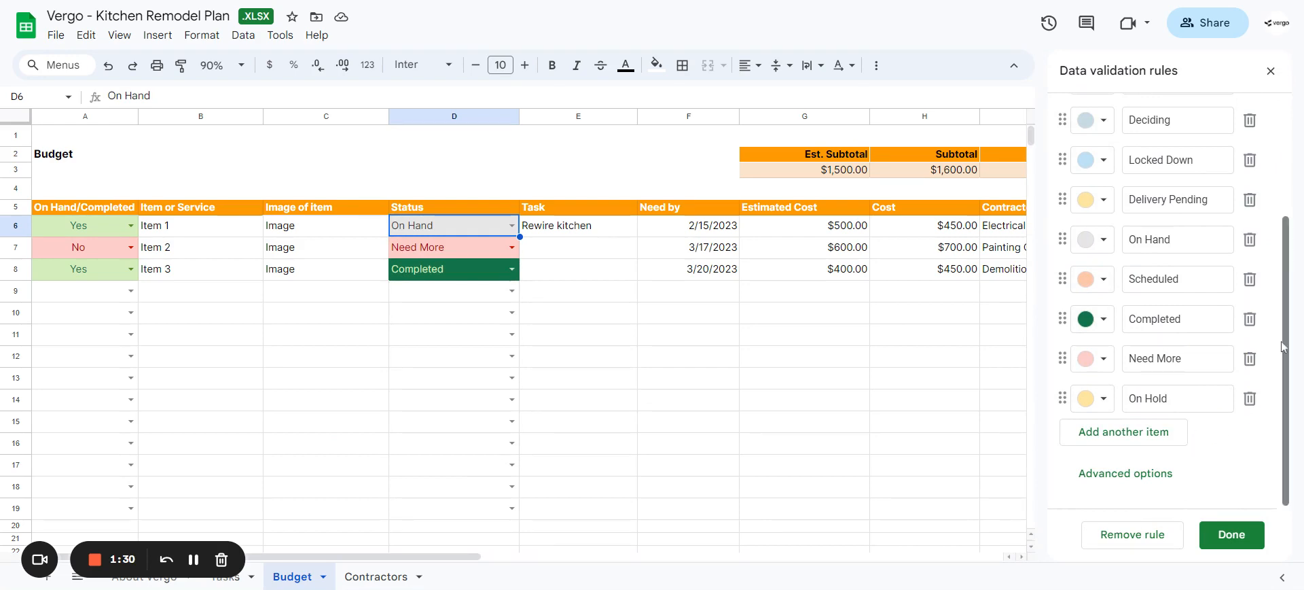
pyautogui.click(1240, 546)
pyautogui.click(1268, 74)
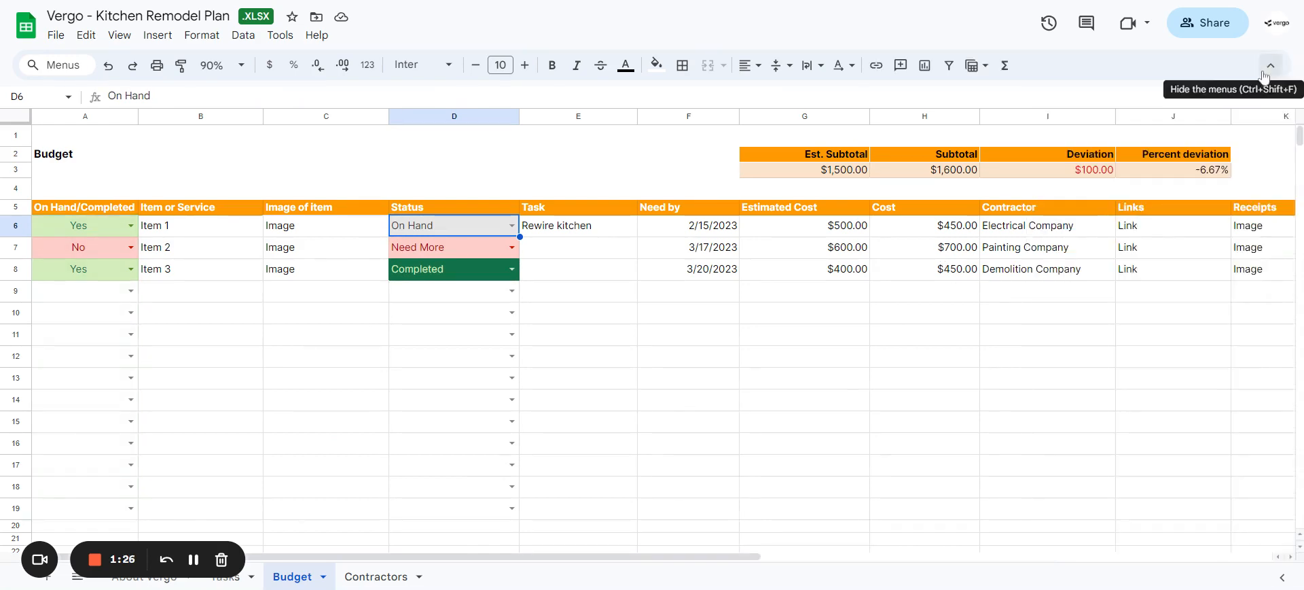
# Step: Review the Task column of the budget and the cells linking Item 1 to its Rewire kitchen task
pyautogui.click(576, 231)
pyautogui.press('Down')
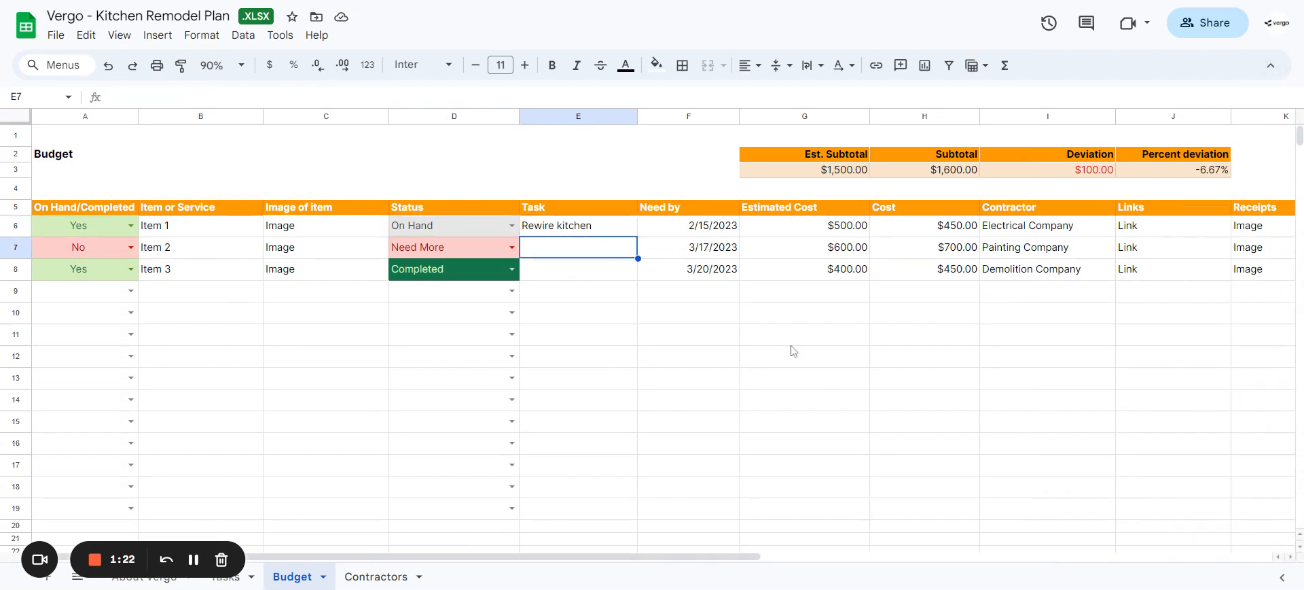
pyautogui.press('Up')
pyautogui.press('Left')
pyautogui.press('Left')
pyautogui.press('Right')
pyautogui.press('Right')
pyautogui.press('Left')
pyautogui.press('Left')
pyautogui.press('Left')
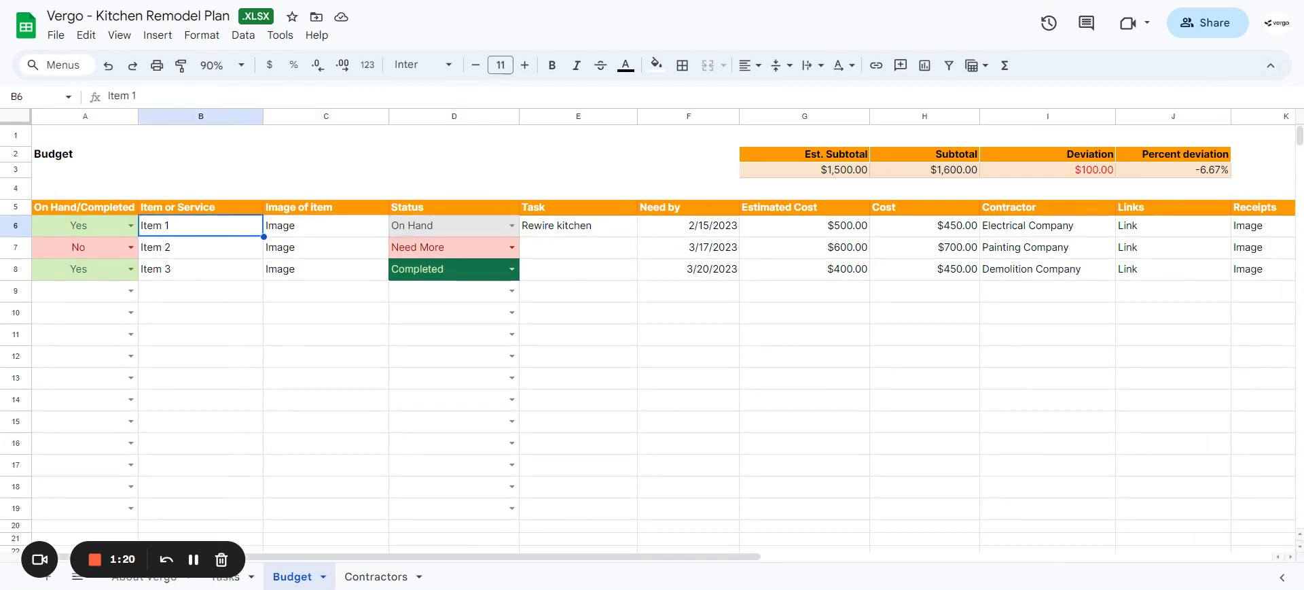
pyautogui.press('Right')
pyautogui.press('Right')
pyautogui.press('Right')
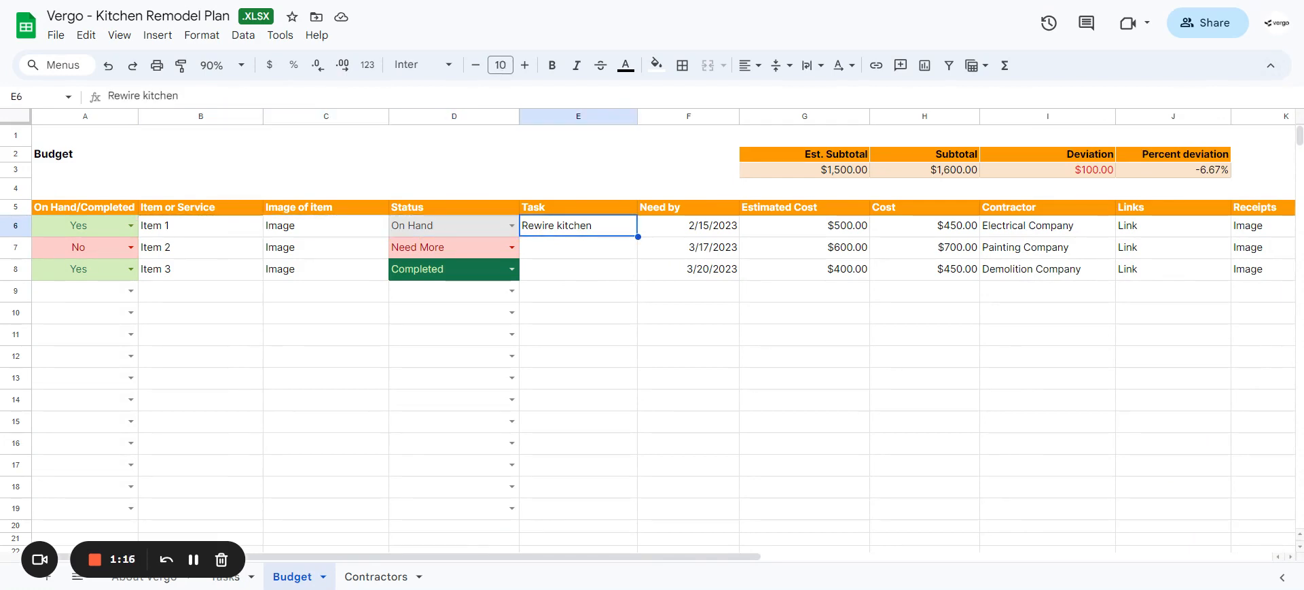
# Step: Look up the Rewire kitchen task and its contractor on the Tasks sheet and return to the Budget sheet
pyautogui.click(231, 579)
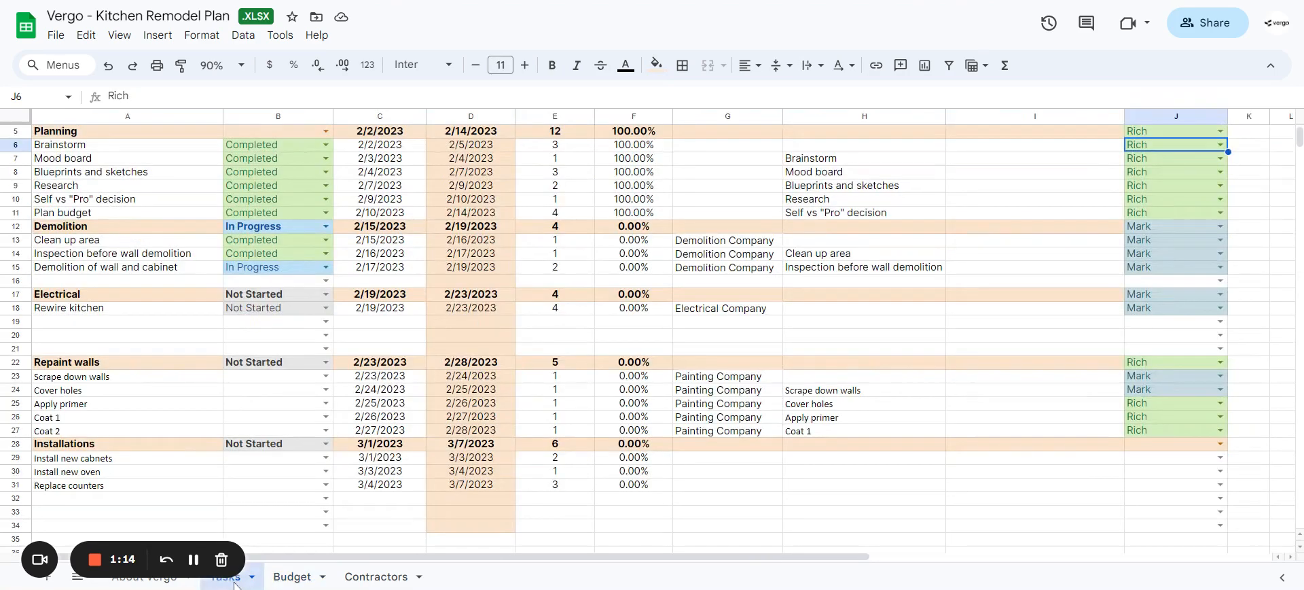
pyautogui.click(110, 309)
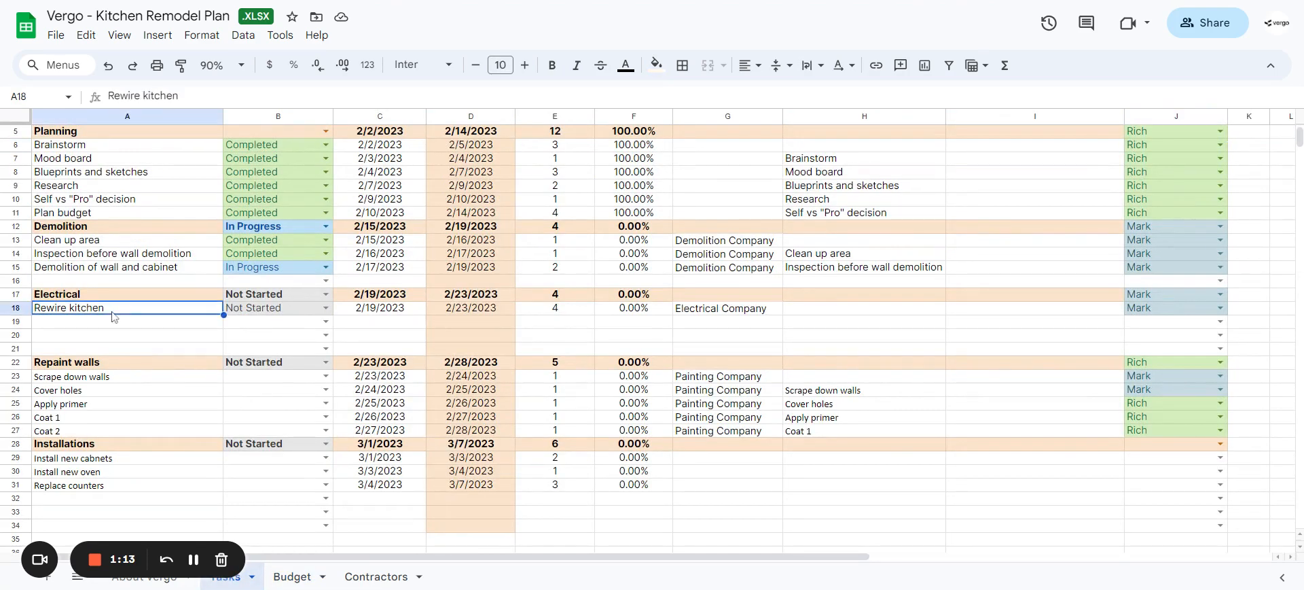
pyautogui.click(732, 309)
pyautogui.click(299, 576)
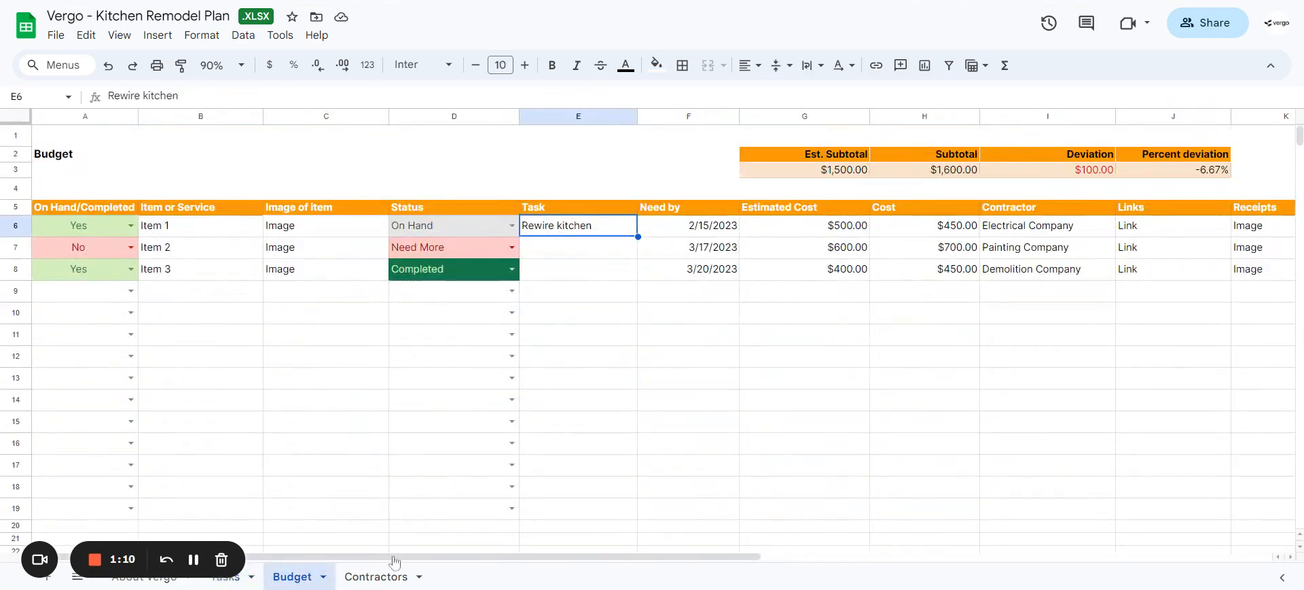
# Step: Review Item 1's Need by date, Estimated Cost, Cost and Contractor cells in the budget
pyautogui.click(670, 233)
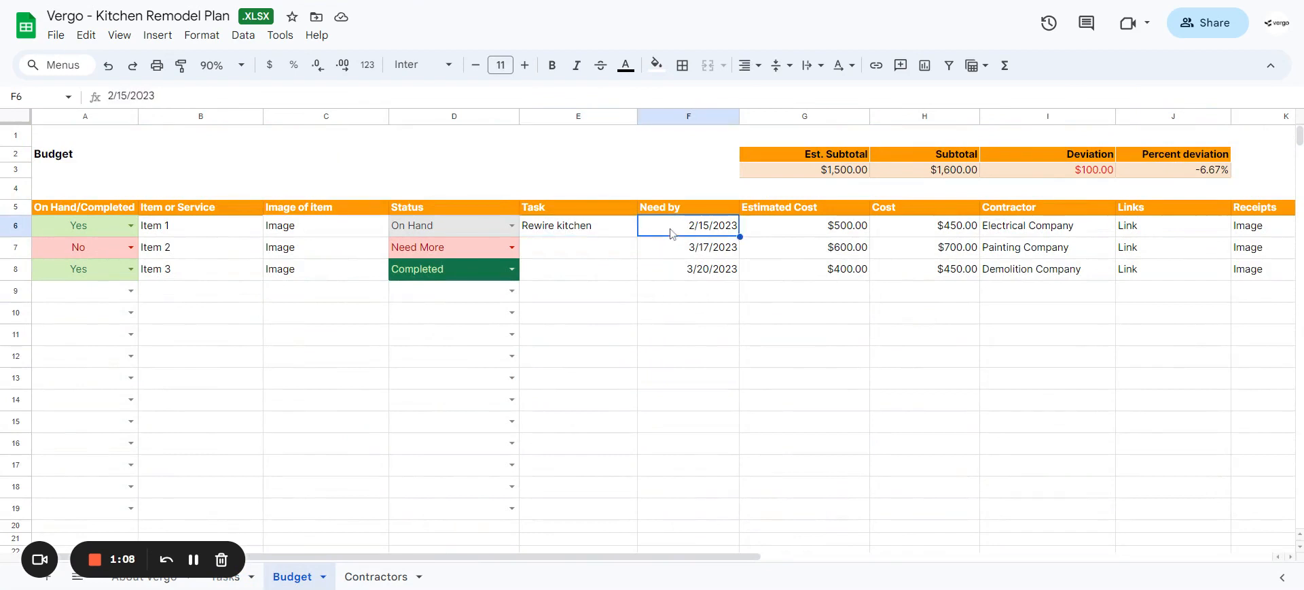
pyautogui.press('Down')
pyautogui.press('Up')
pyautogui.press('Right')
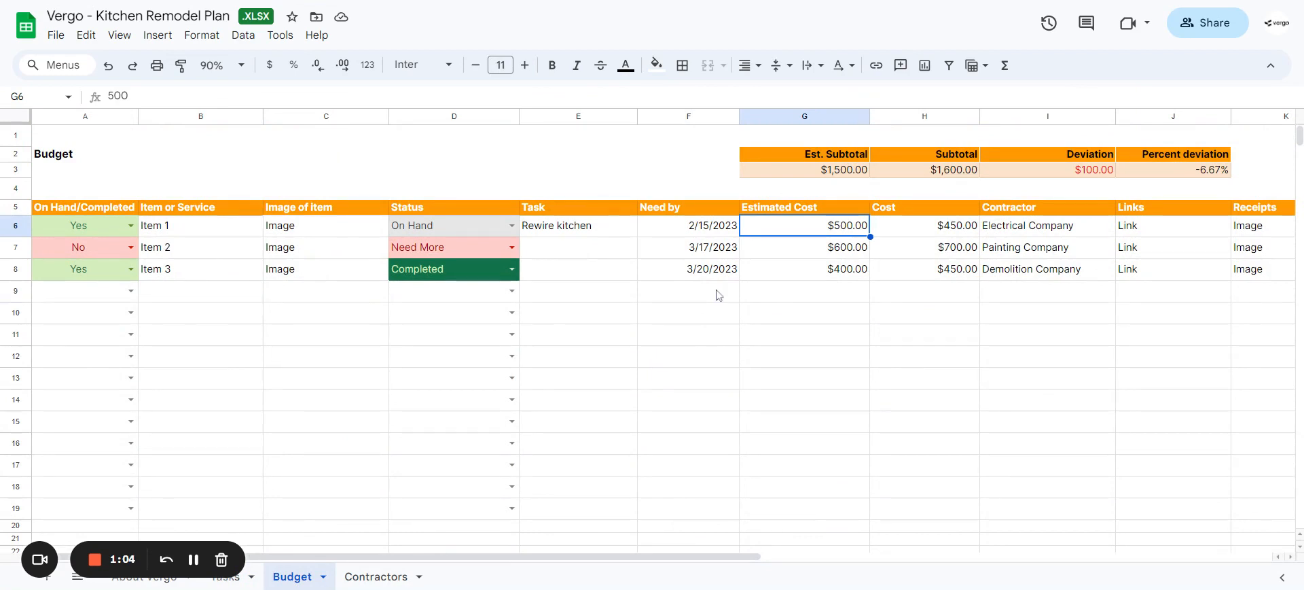
pyautogui.press('Right')
# Step: Review Item 1's Links, Receipts and Notes cells in the budget
pyautogui.press('Right')
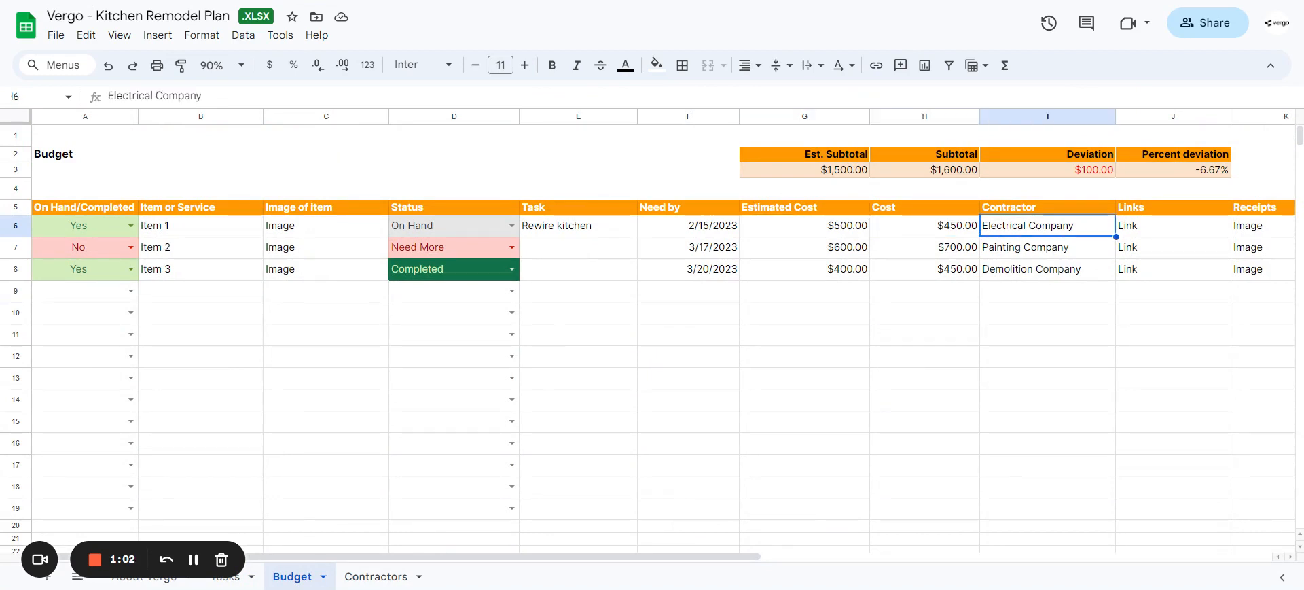
pyautogui.press('Right')
pyautogui.press('Left')
pyautogui.press('Right')
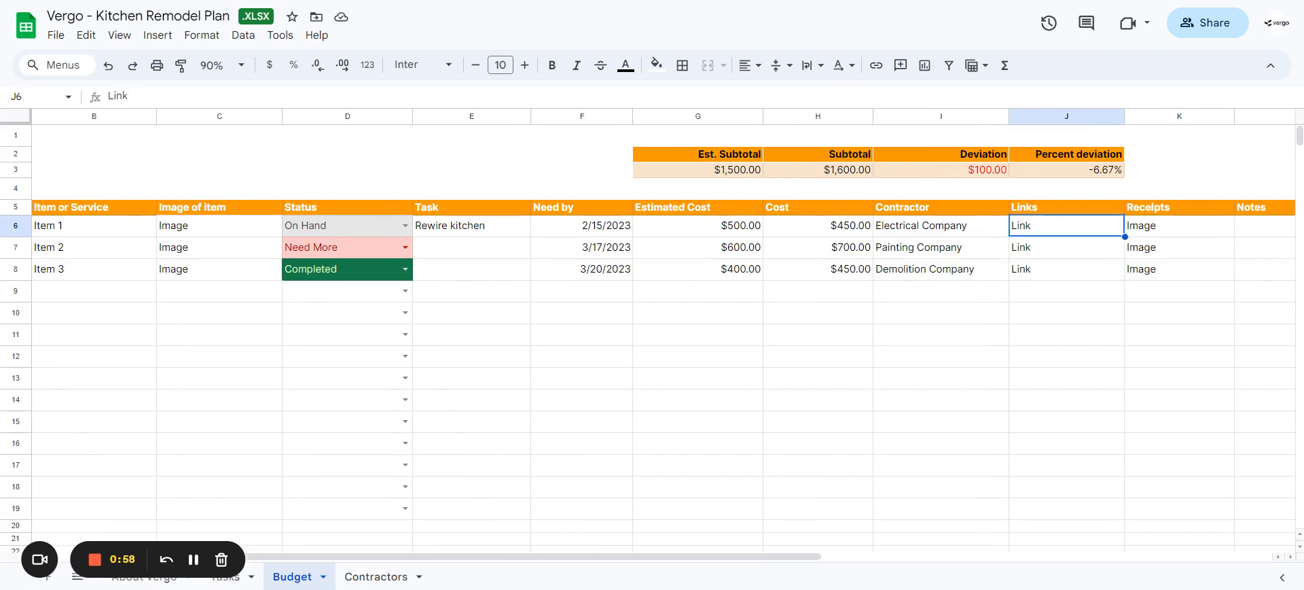
pyautogui.press('Right')
pyautogui.press('Right')
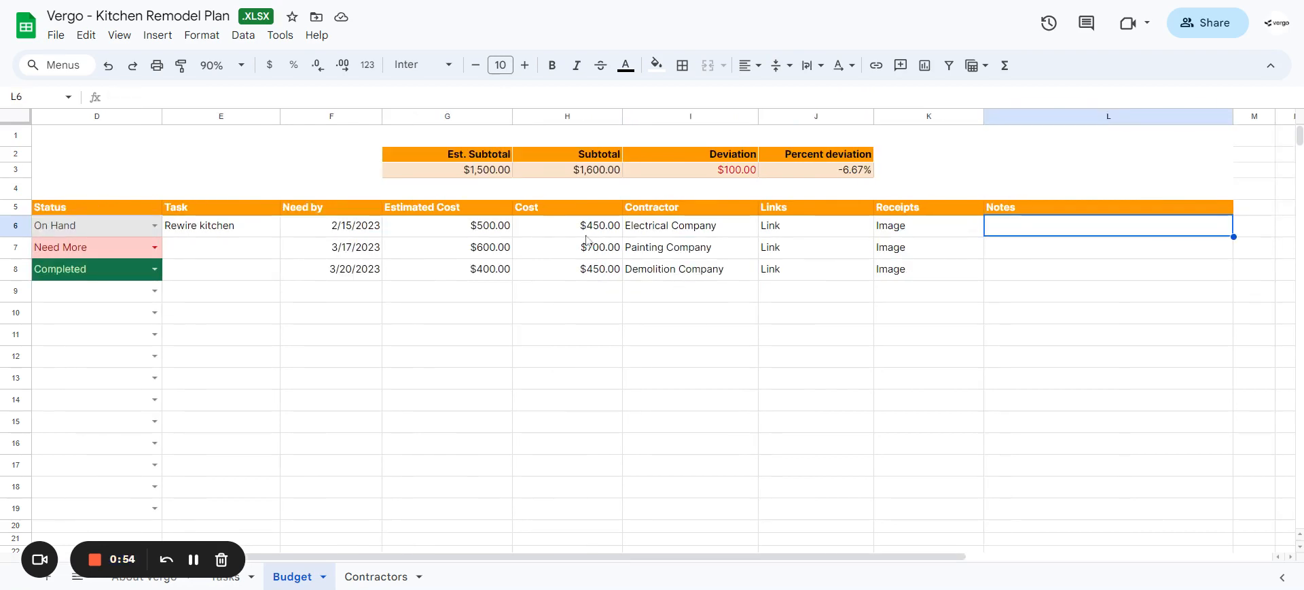
# Step: Examine the budget's Est. Subtotal, Subtotal and Deviation formulas alongside the Estimated Cost and Cost entries they summarize
pyautogui.click(493, 175)
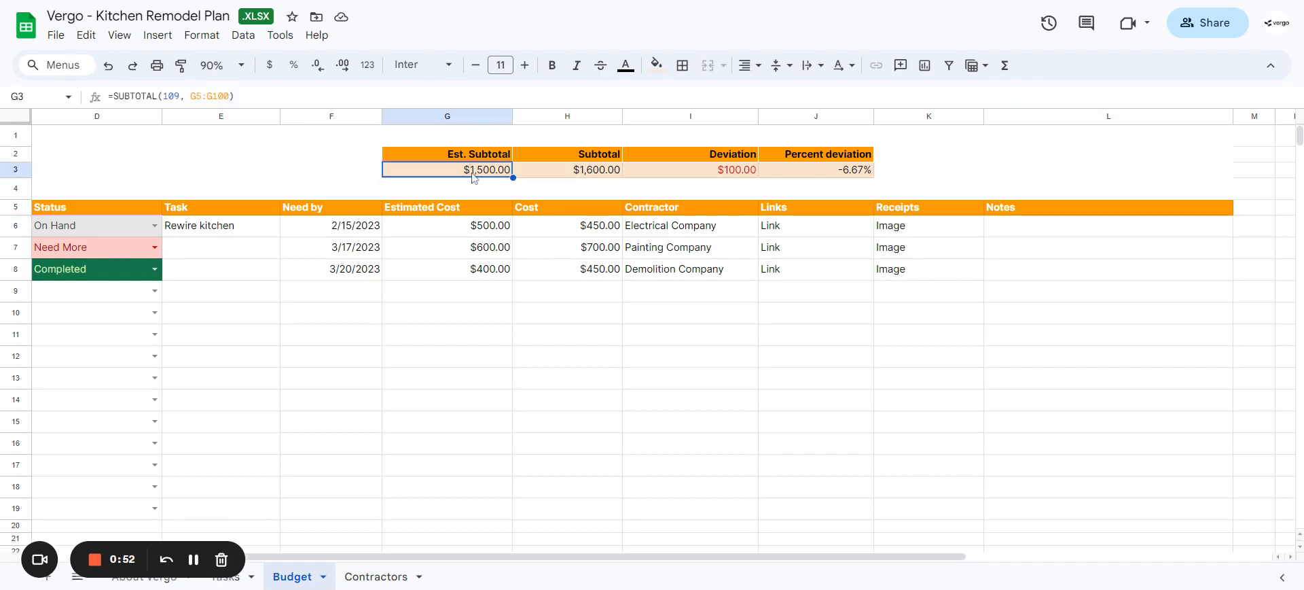
pyautogui.click(439, 274)
pyautogui.click(559, 172)
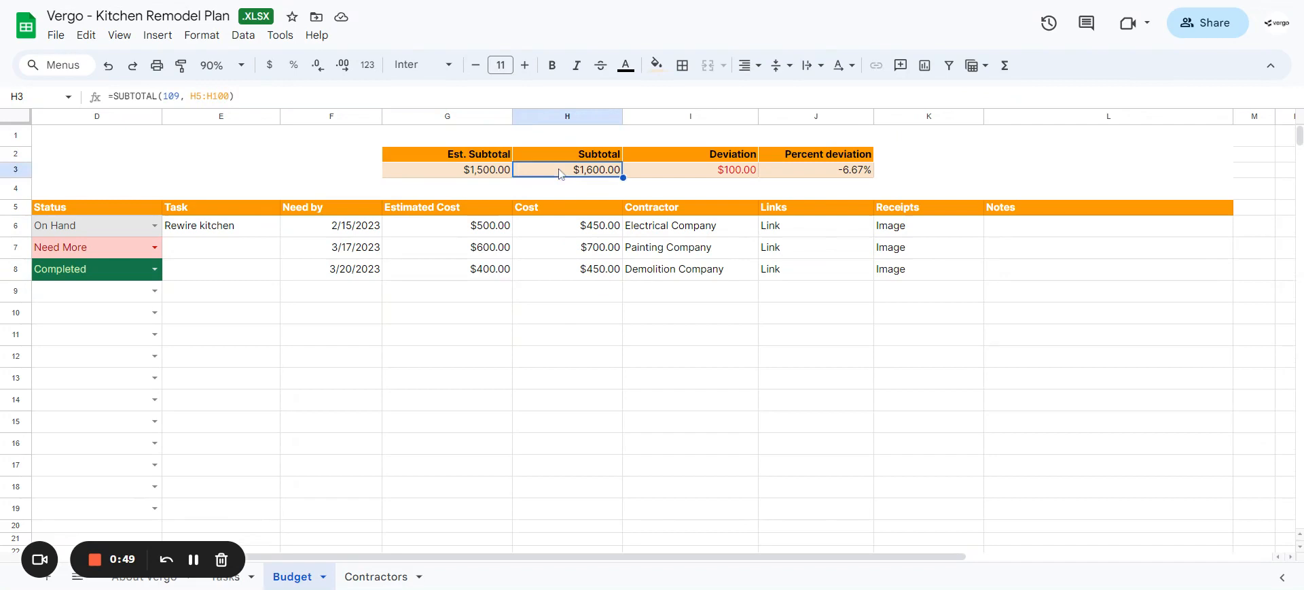
pyautogui.click(564, 245)
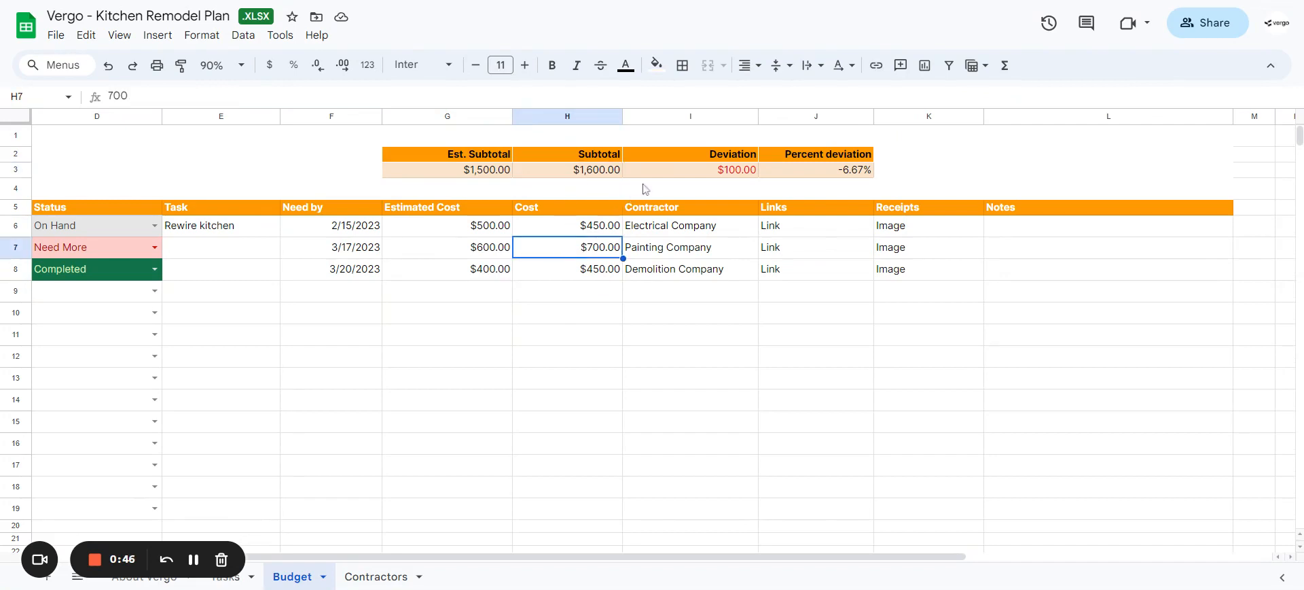
pyautogui.click(689, 174)
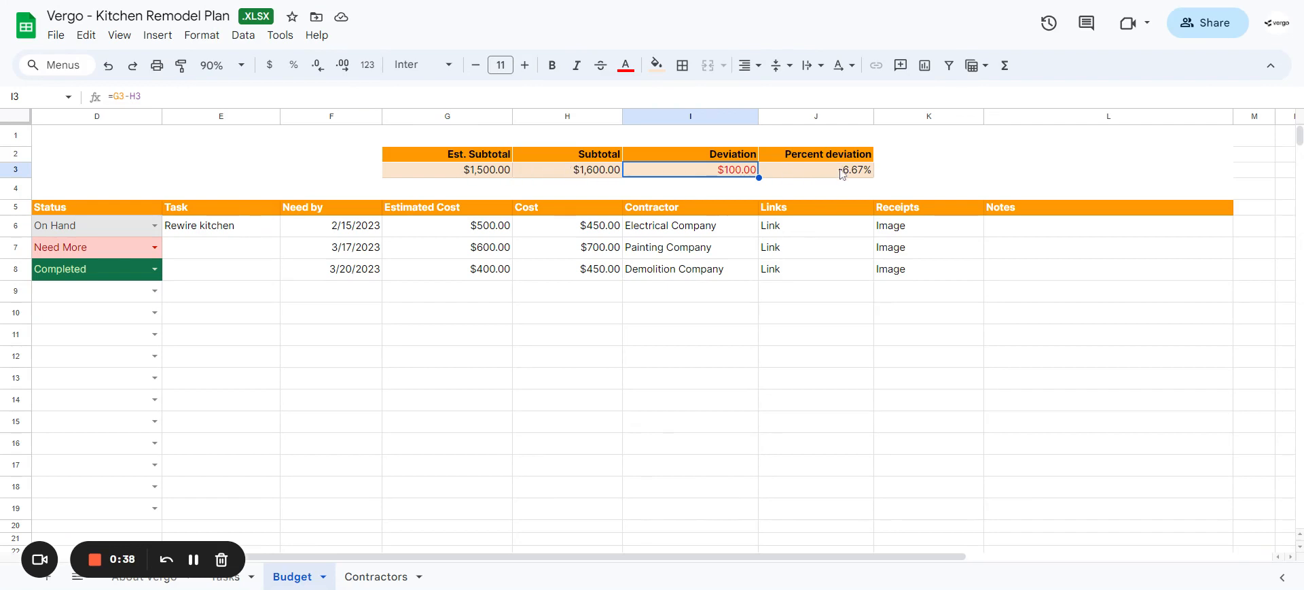
pyautogui.hscroll(-5, 689, 178)
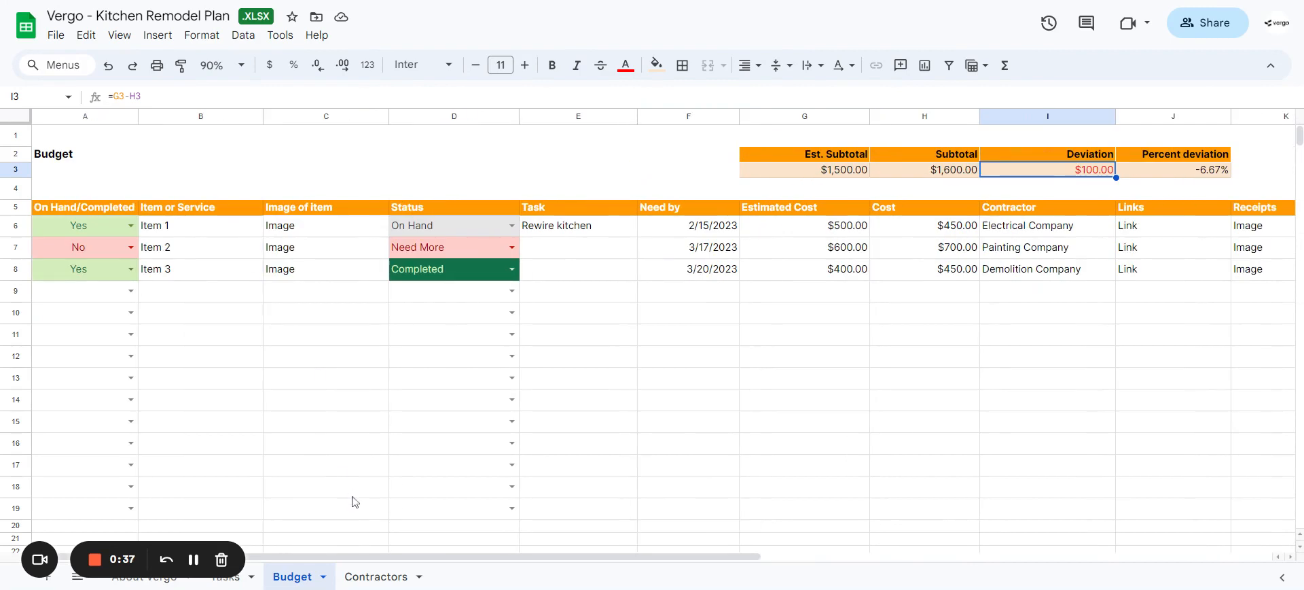
# Step: On the Contractors sheet, examine the Electrical Company's Type dropdown options and their data validation rule
pyautogui.click(383, 577)
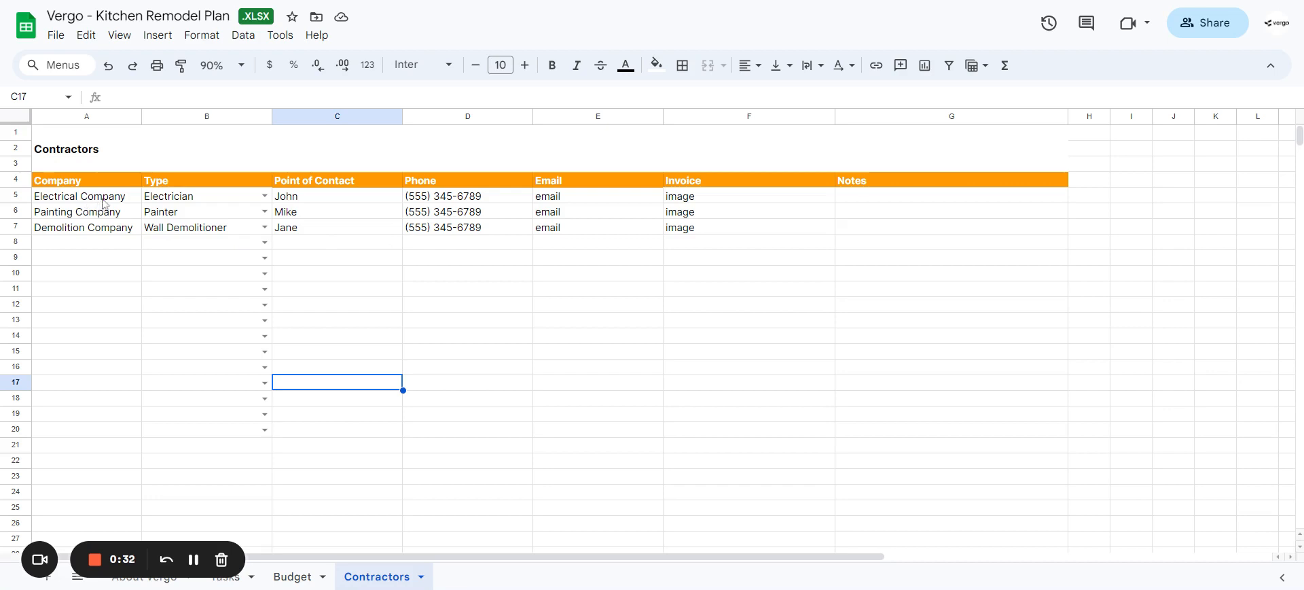
pyautogui.click(264, 199)
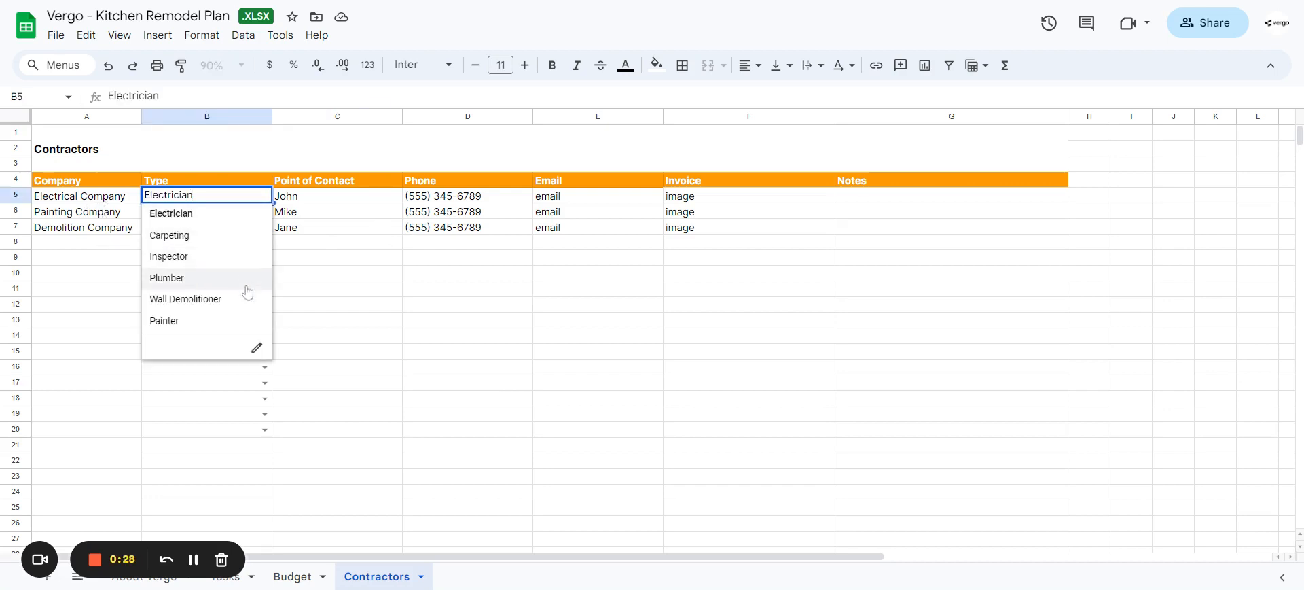
pyautogui.click(257, 350)
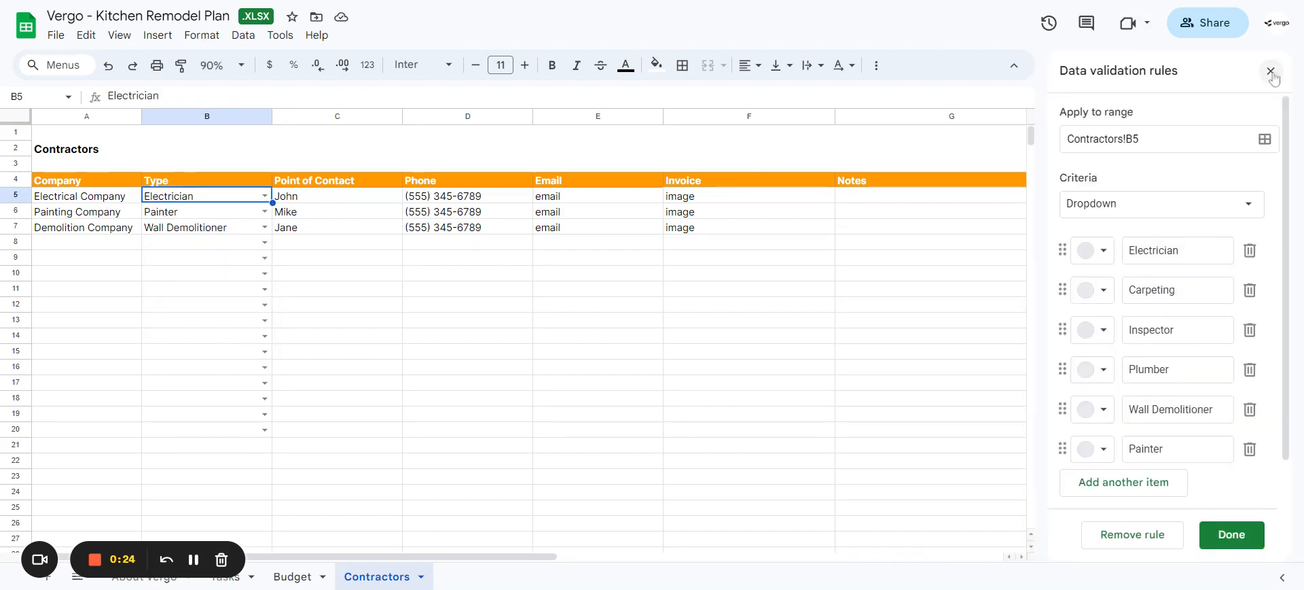
pyautogui.click(1272, 70)
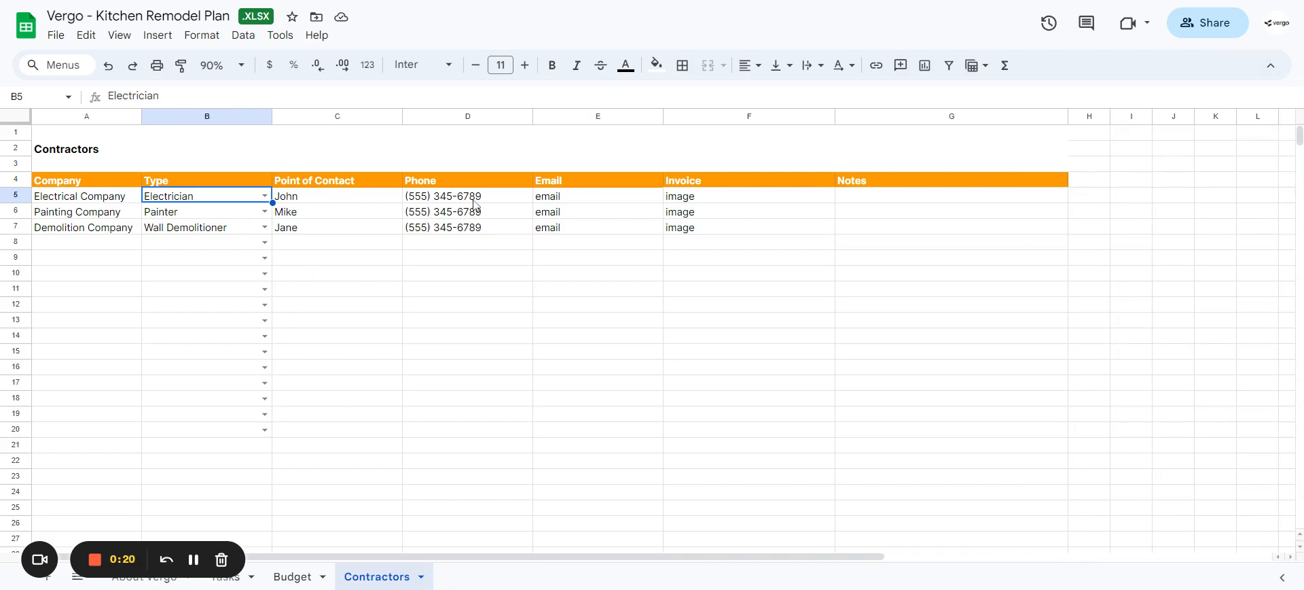
# Step: Review the Electrical Company's Invoice and Notes cells, and return to the Tasks sheet
pyautogui.click(687, 197)
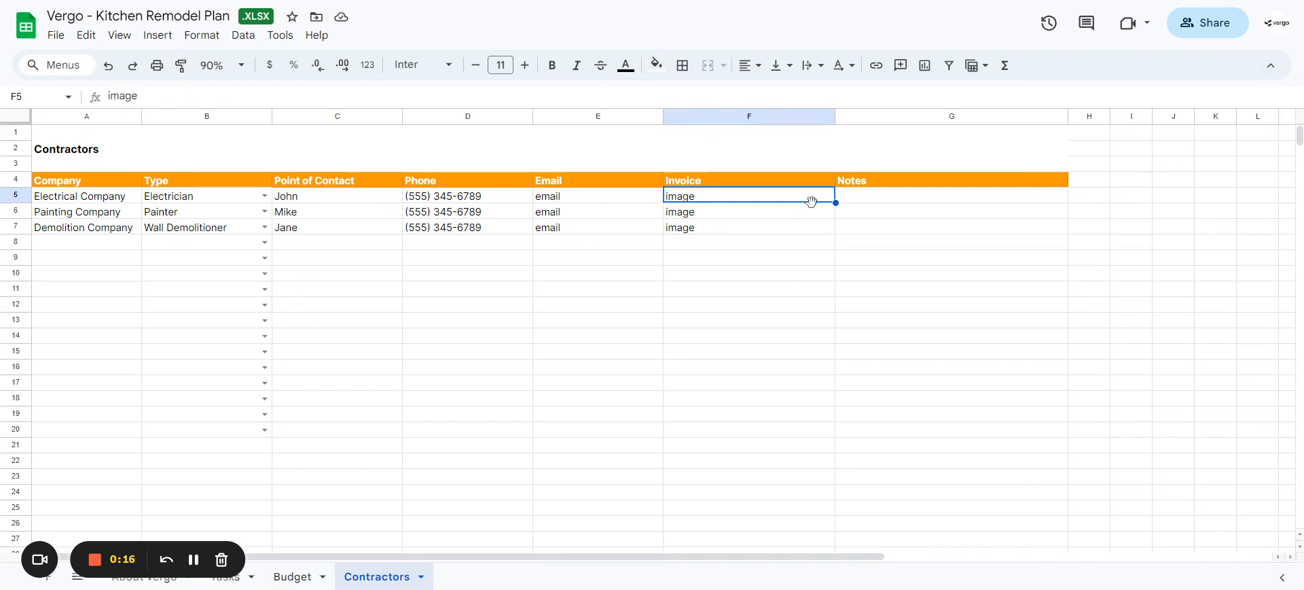
pyautogui.click(853, 199)
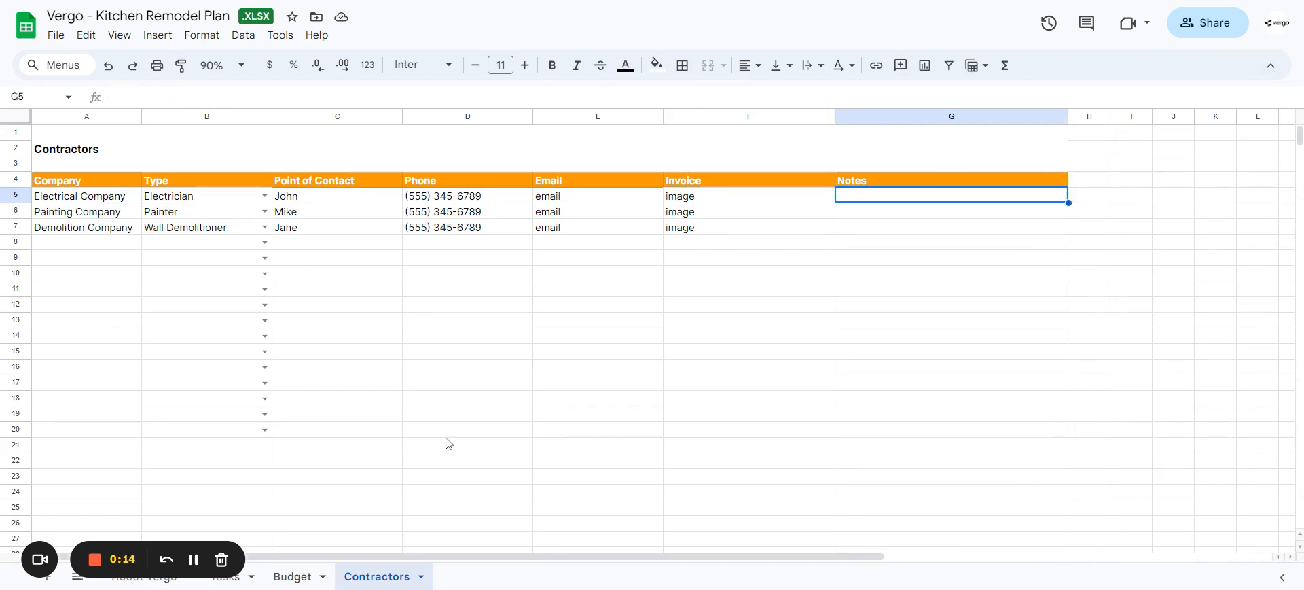
pyautogui.click(244, 582)
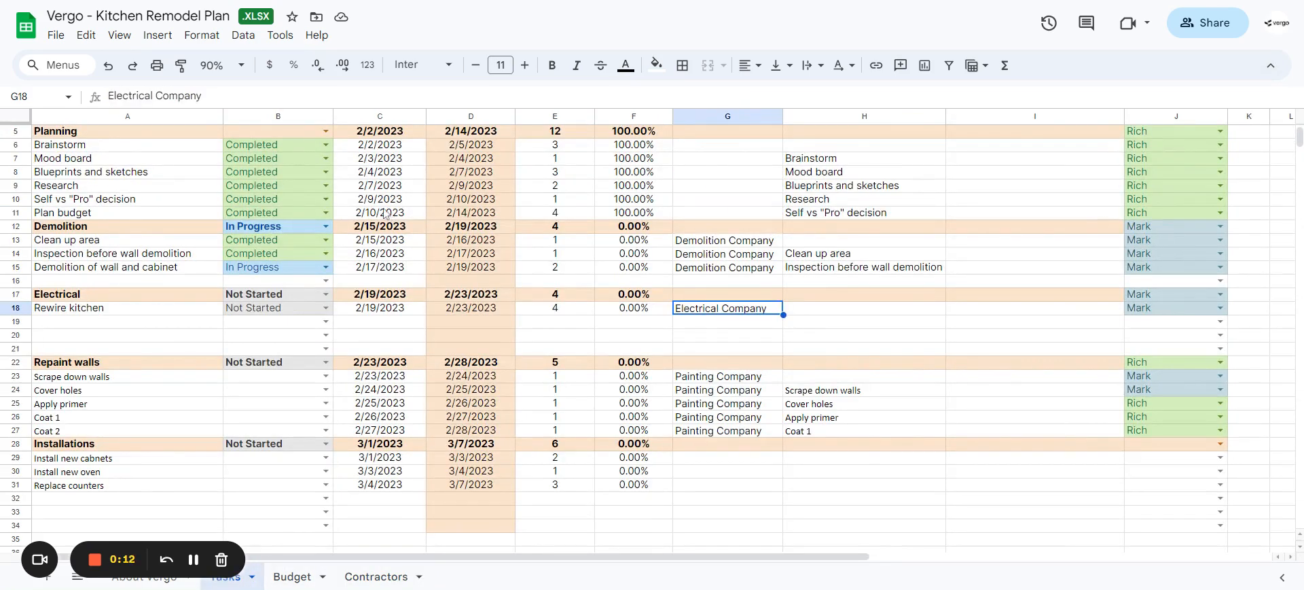